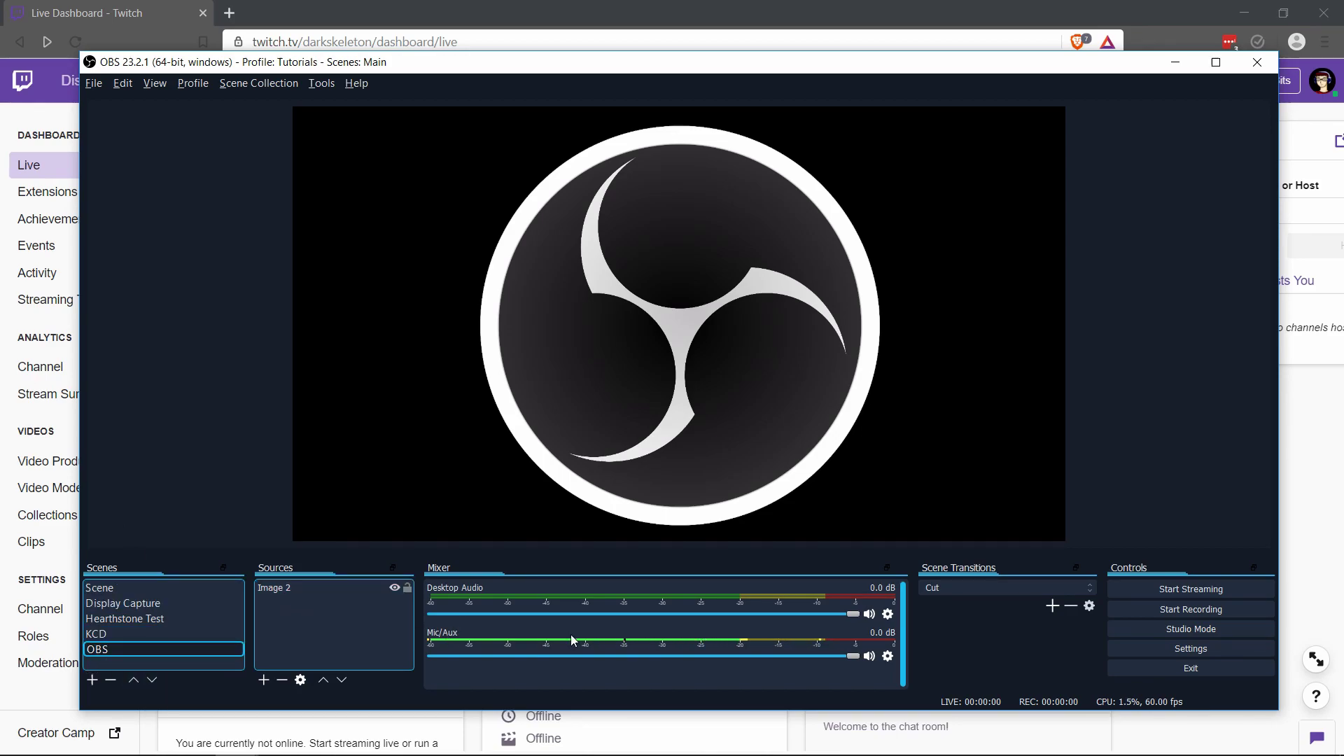
Change the Stream settings service from YouTube / YouTube Gaming to Twitch.
left_click(93, 84)
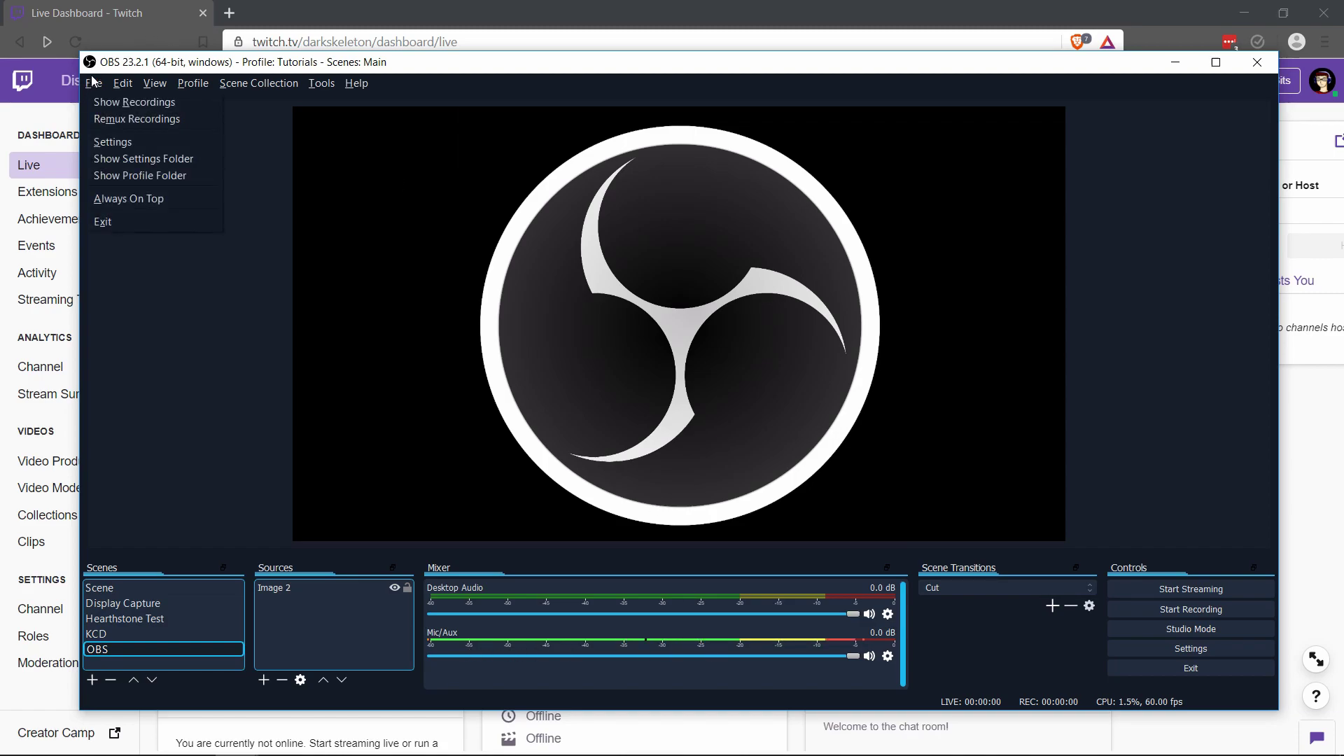
left_click(115, 144)
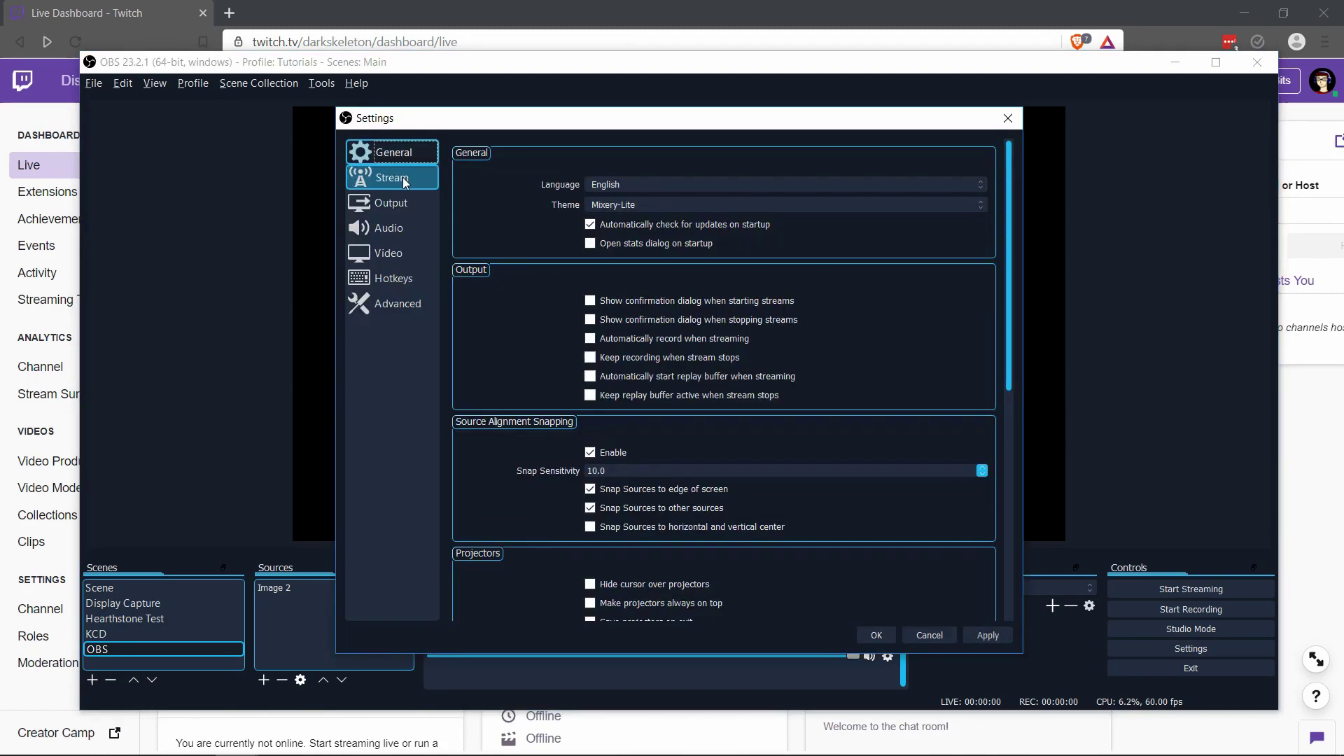
left_click(403, 180)
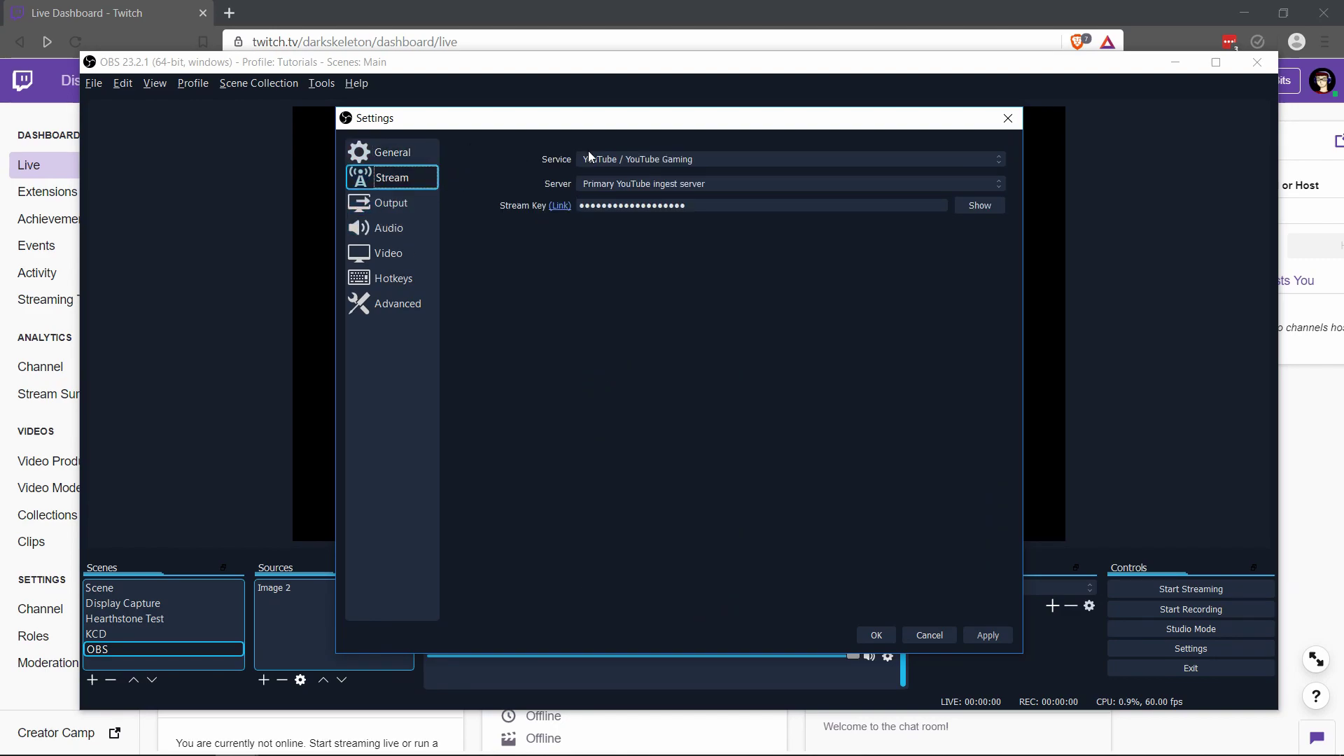
left_click(627, 158)
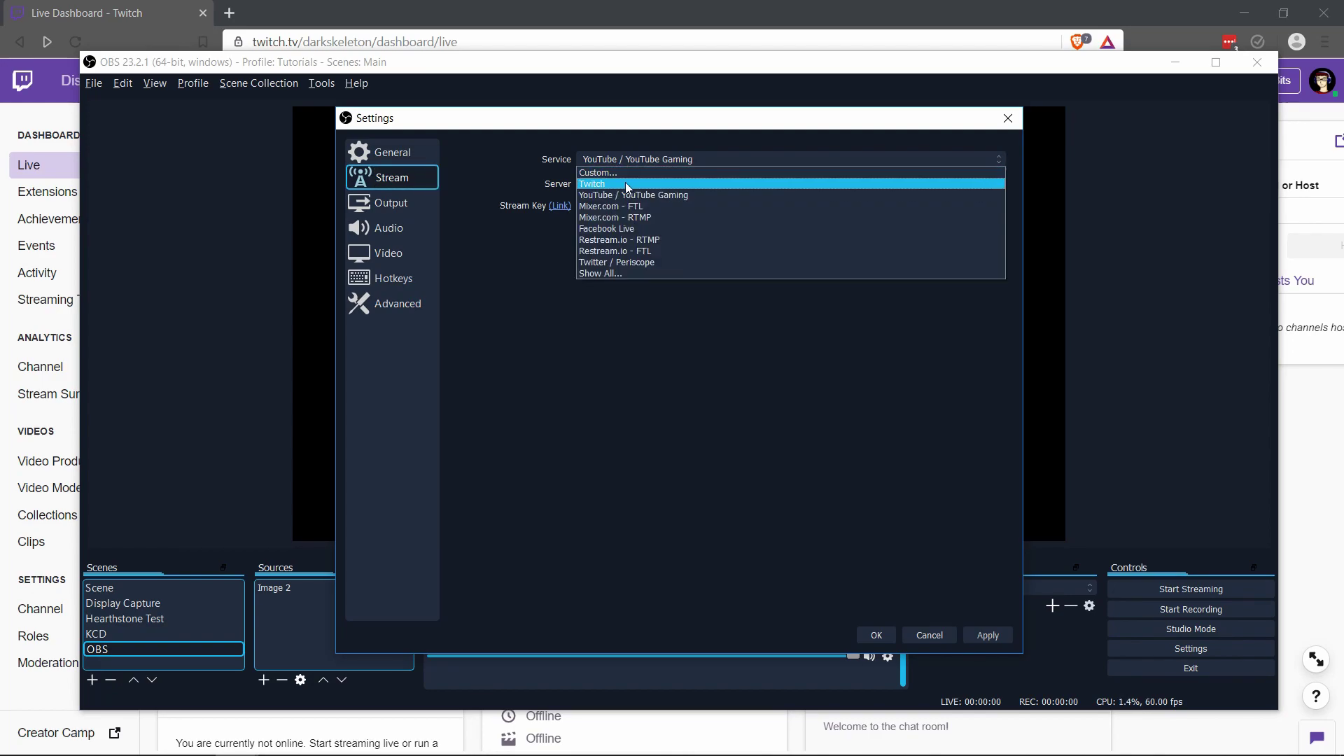
left_click(624, 183)
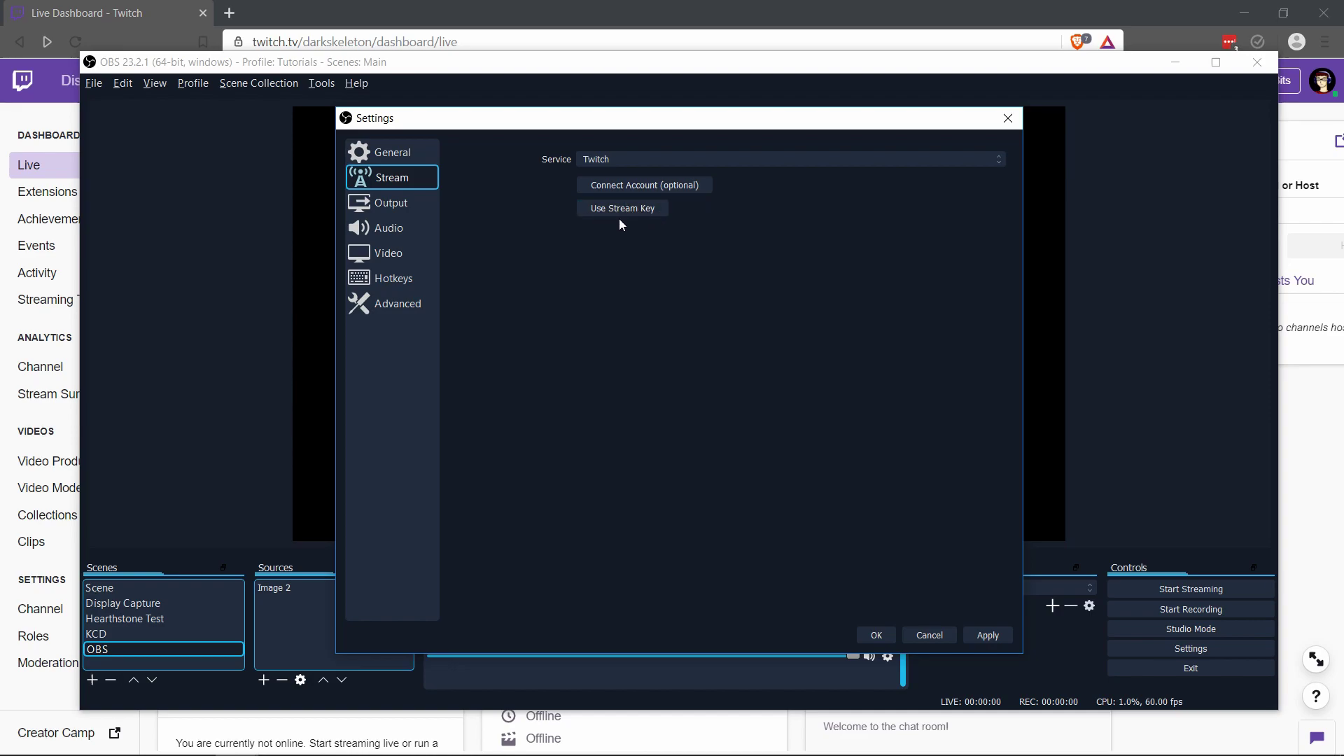
Switch Twitch streaming to Use Stream Key, keeping the server on Auto (Recommended).
left_click(583, 208)
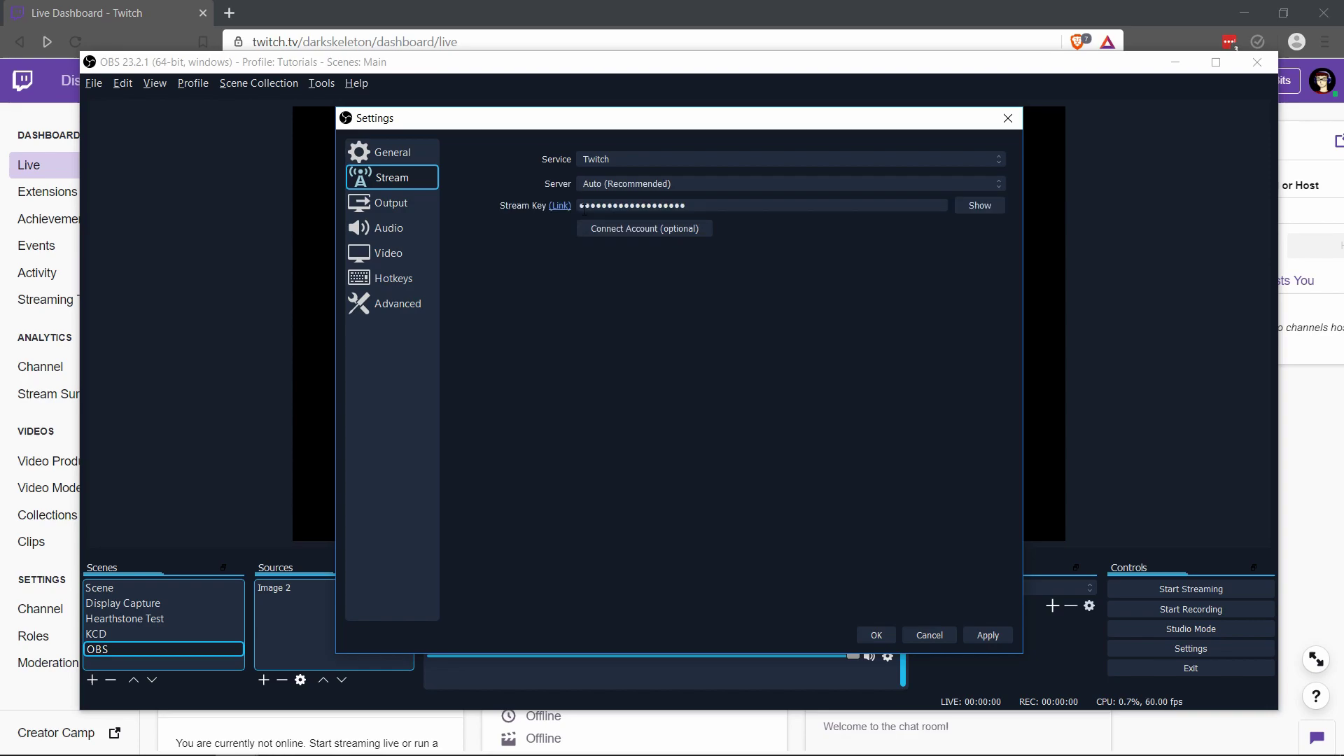
left_click(630, 187)
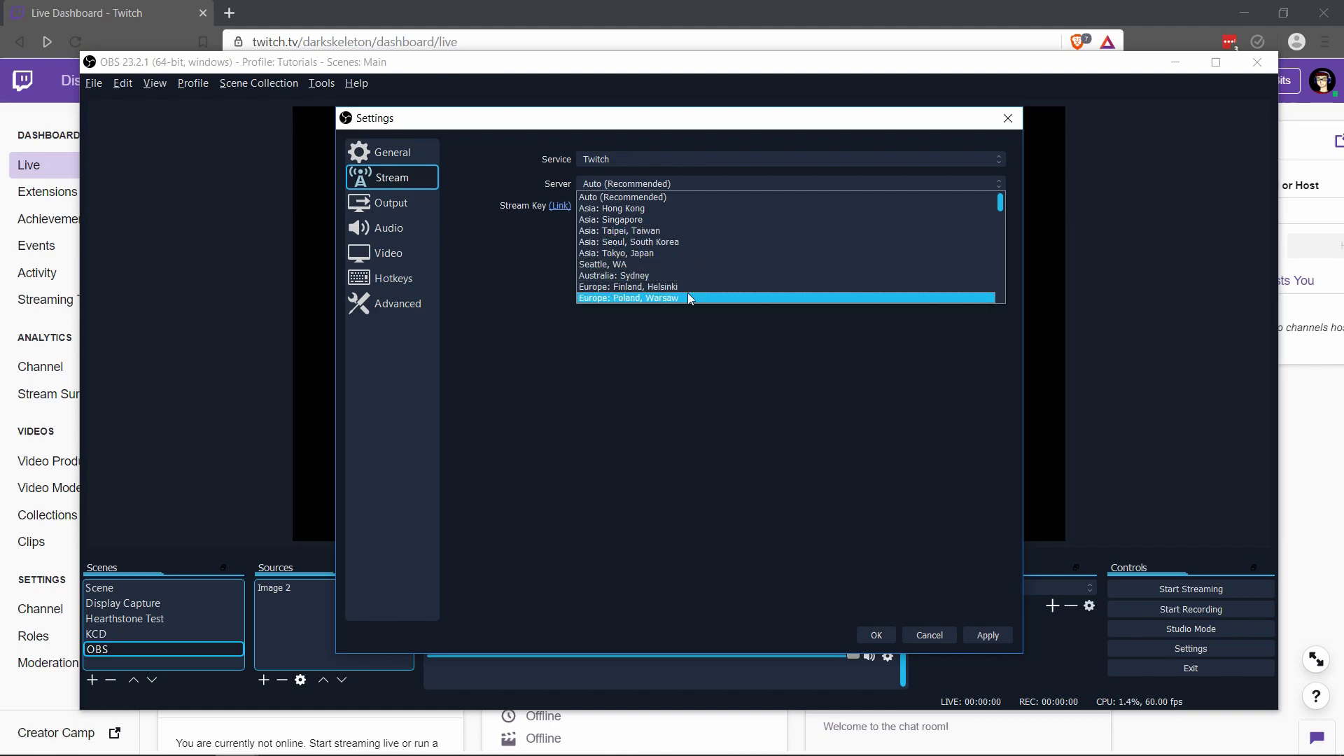
left_click(664, 197)
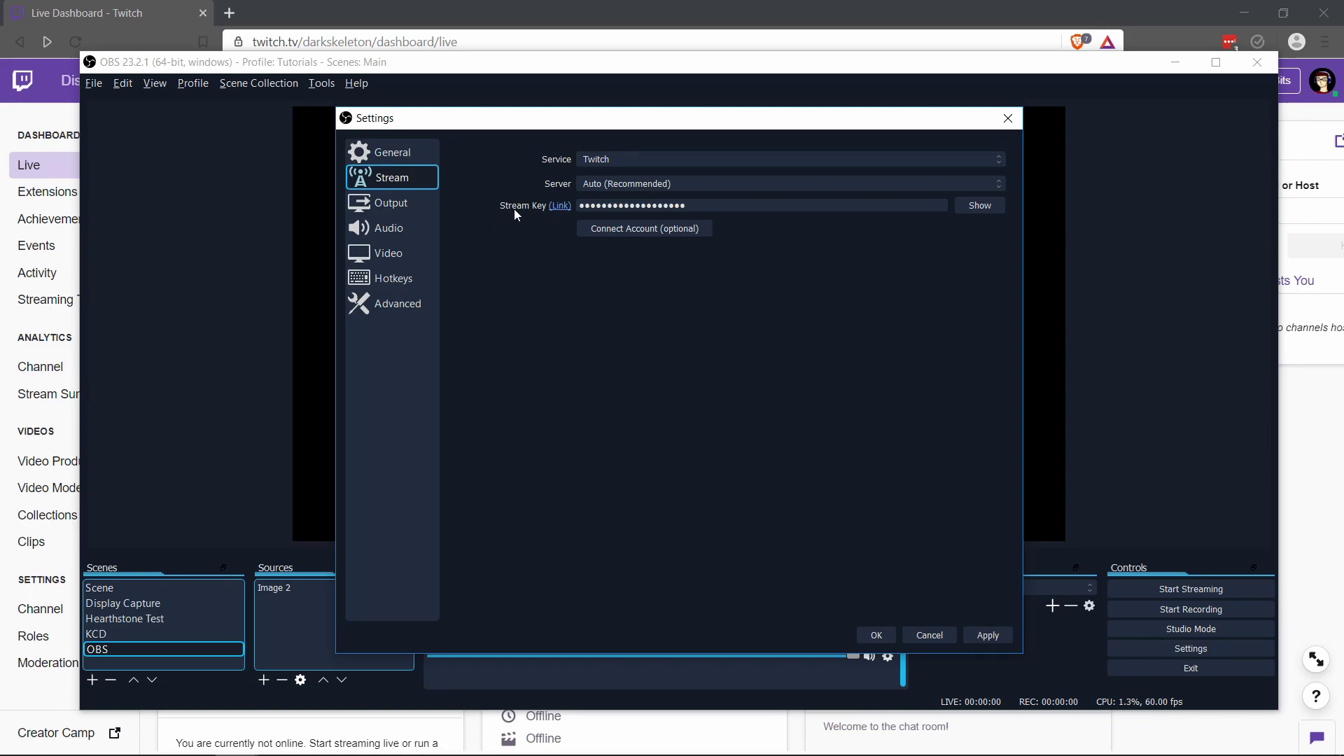
left_click(400, 46)
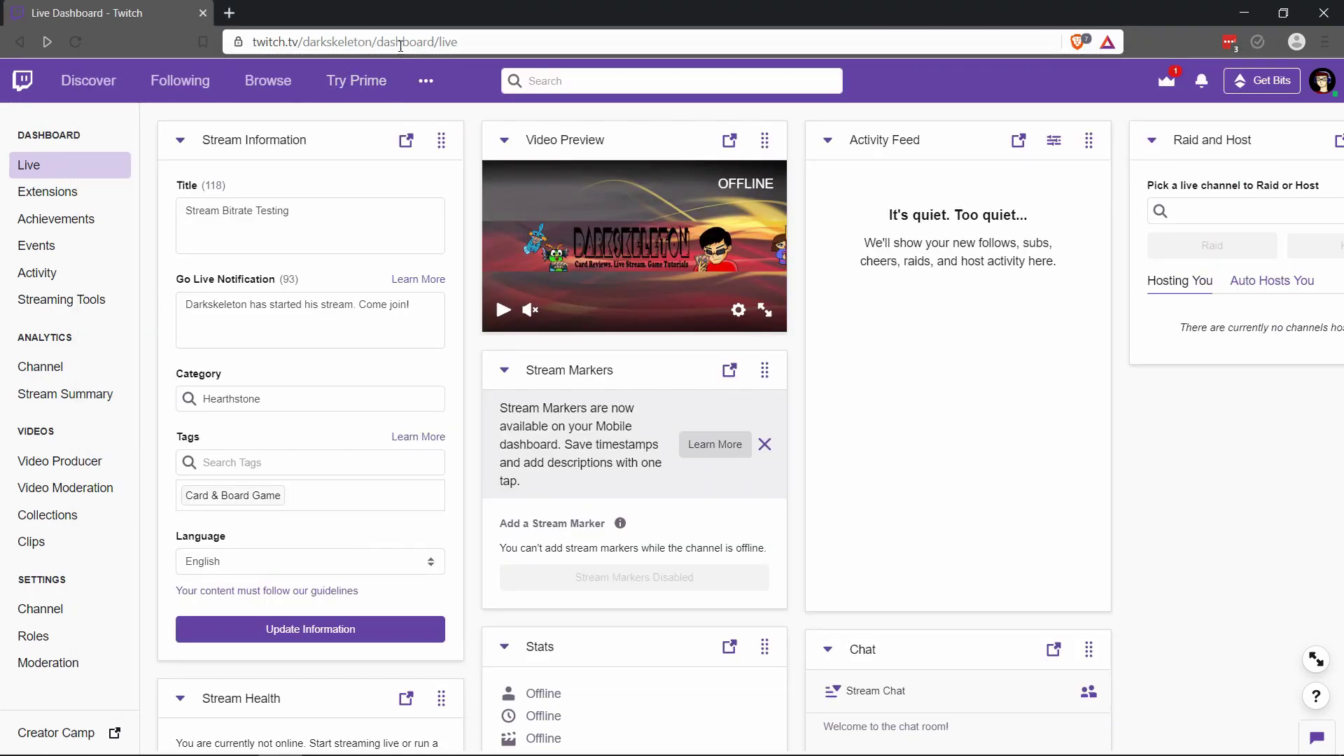
key("alt+Tab")
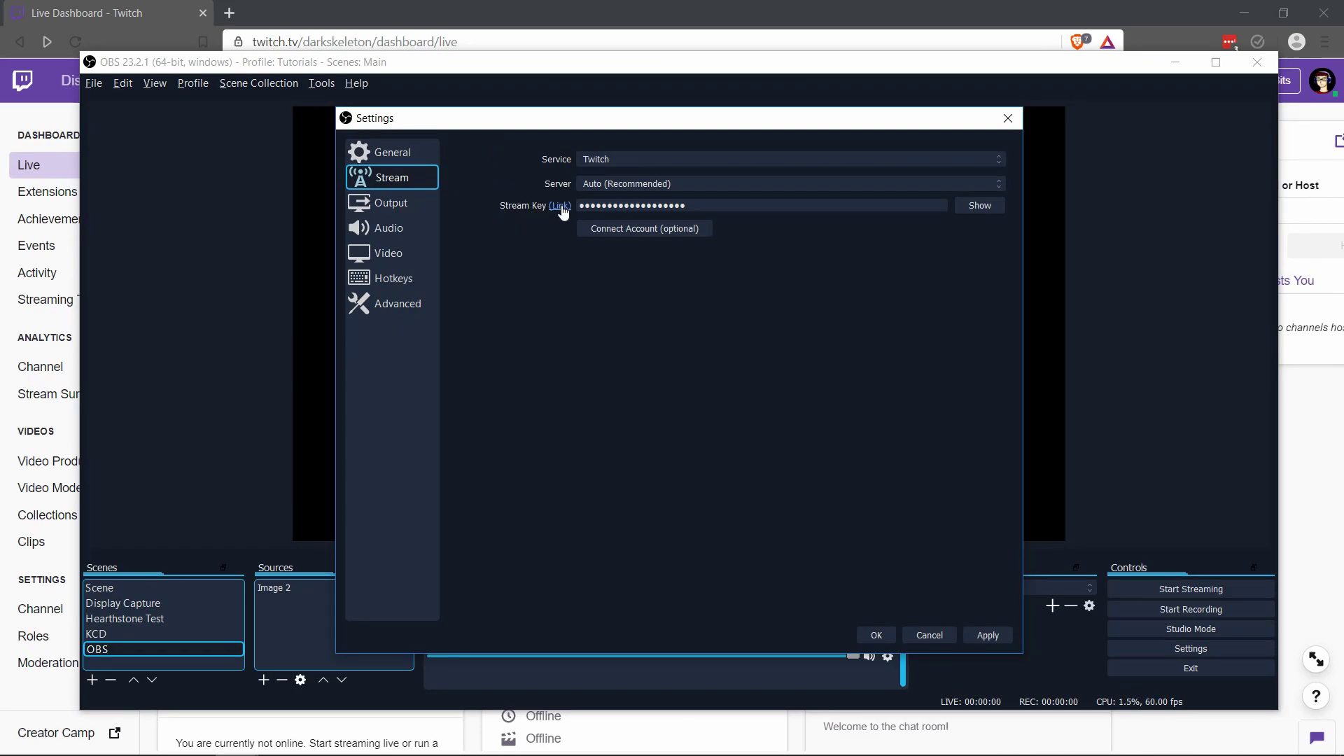
Copy the Primary Stream key from Twitch's dashboard stream key settings page.
left_click(560, 206)
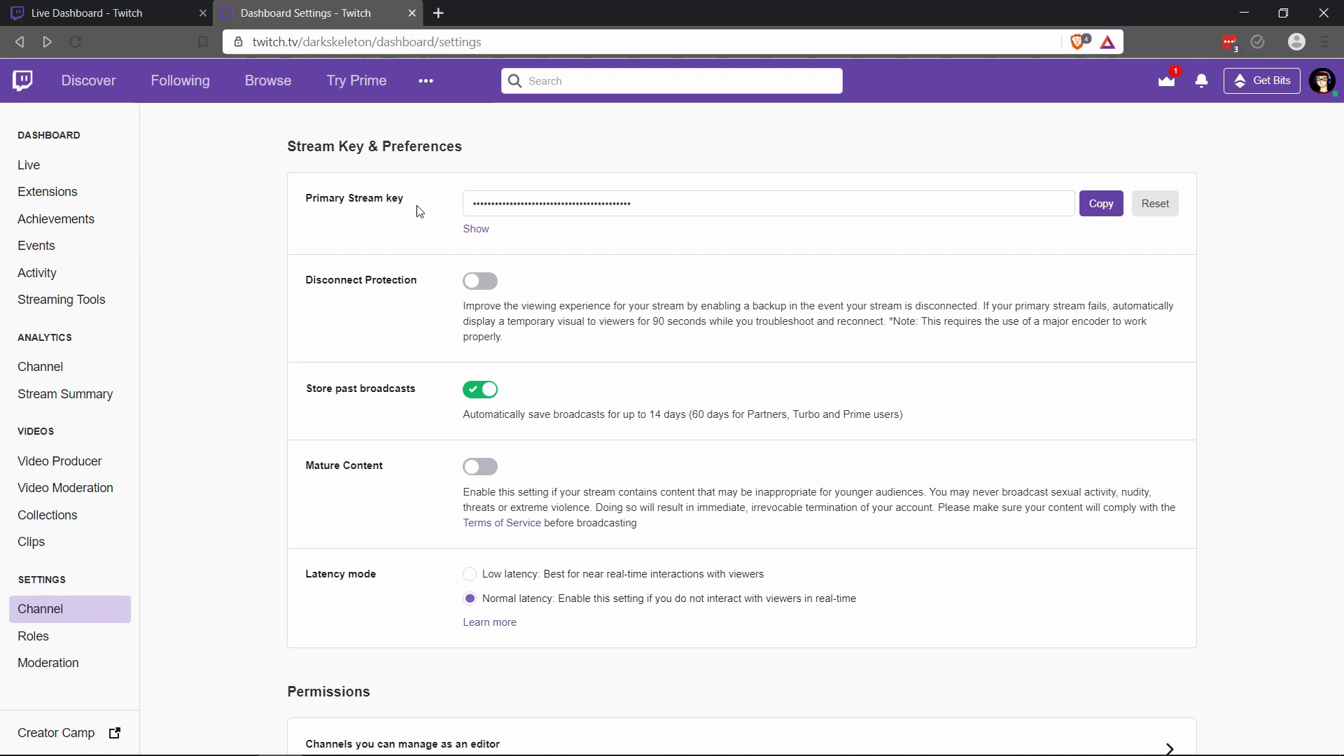
left_click(1095, 217)
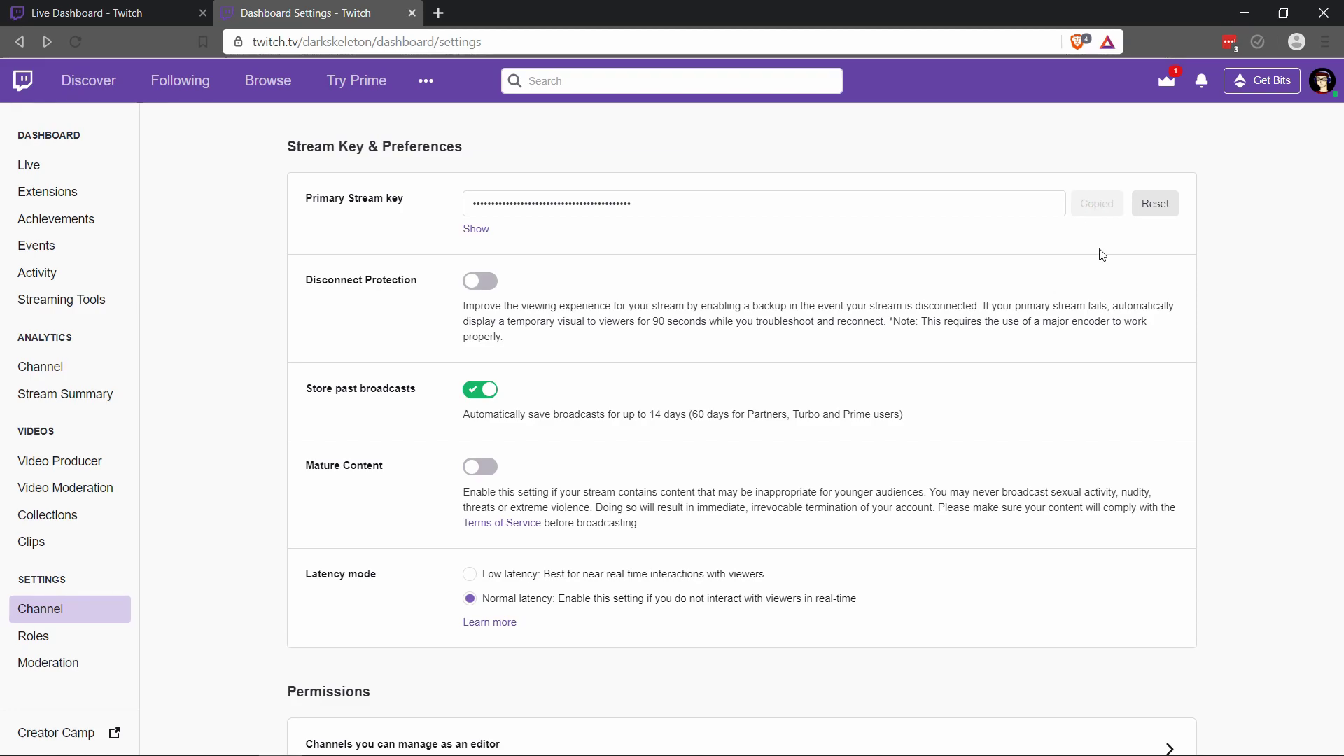
key("alt+Tab")
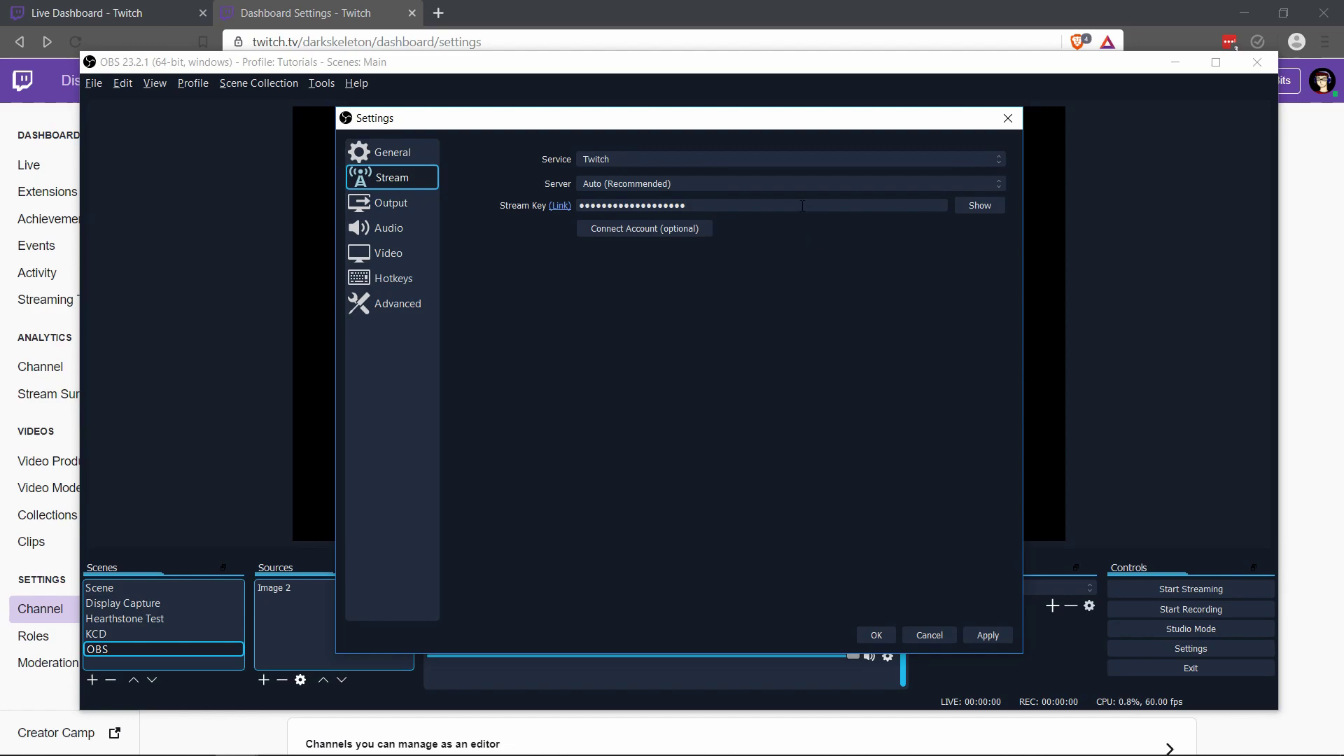
Replace the Stream Key with the copied Twitch key, save the settings, and start streaming.
key("ctrl+a")
key("BackSpace")
key("ctrl+v")
left_click(987, 635)
left_click(867, 638)
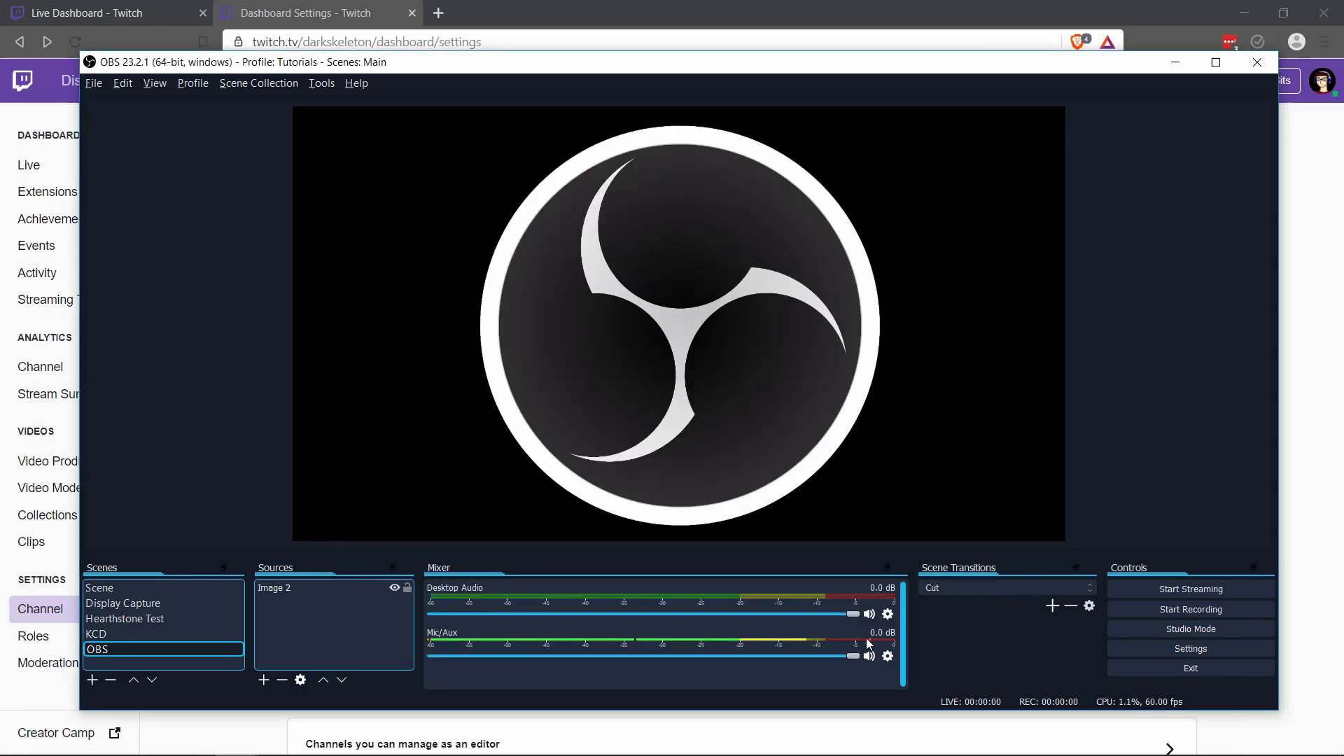
left_click(1147, 589)
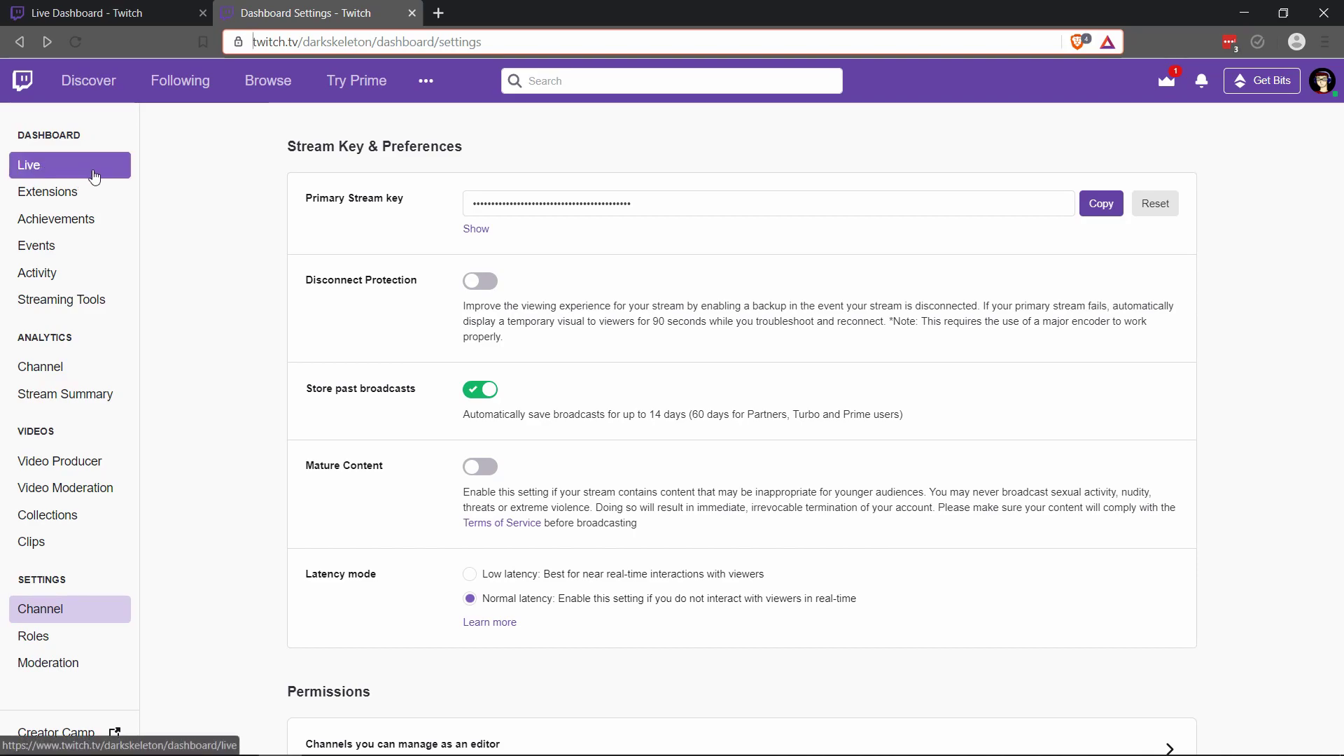
Return to Twitch's Live dashboard and unmute the video preview to confirm the stream is LIVE.
left_click(43, 170)
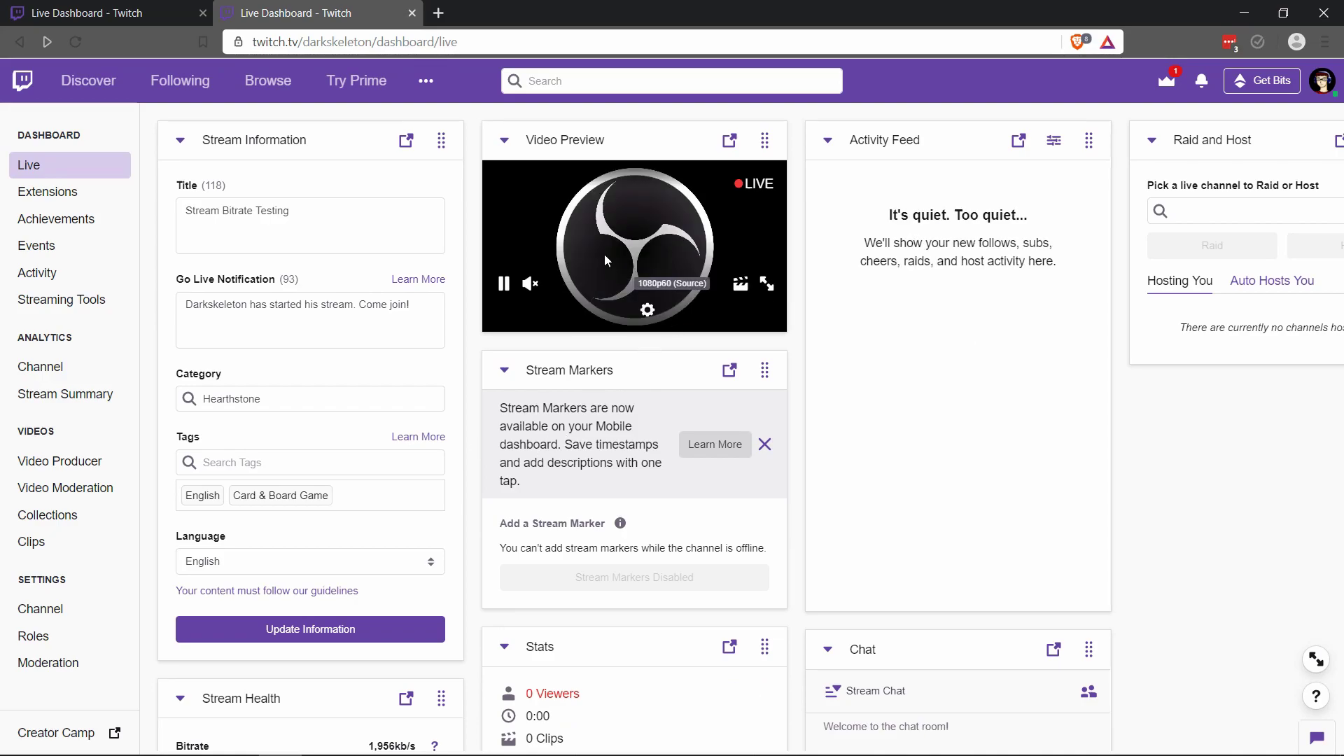
key("alt+Tab")
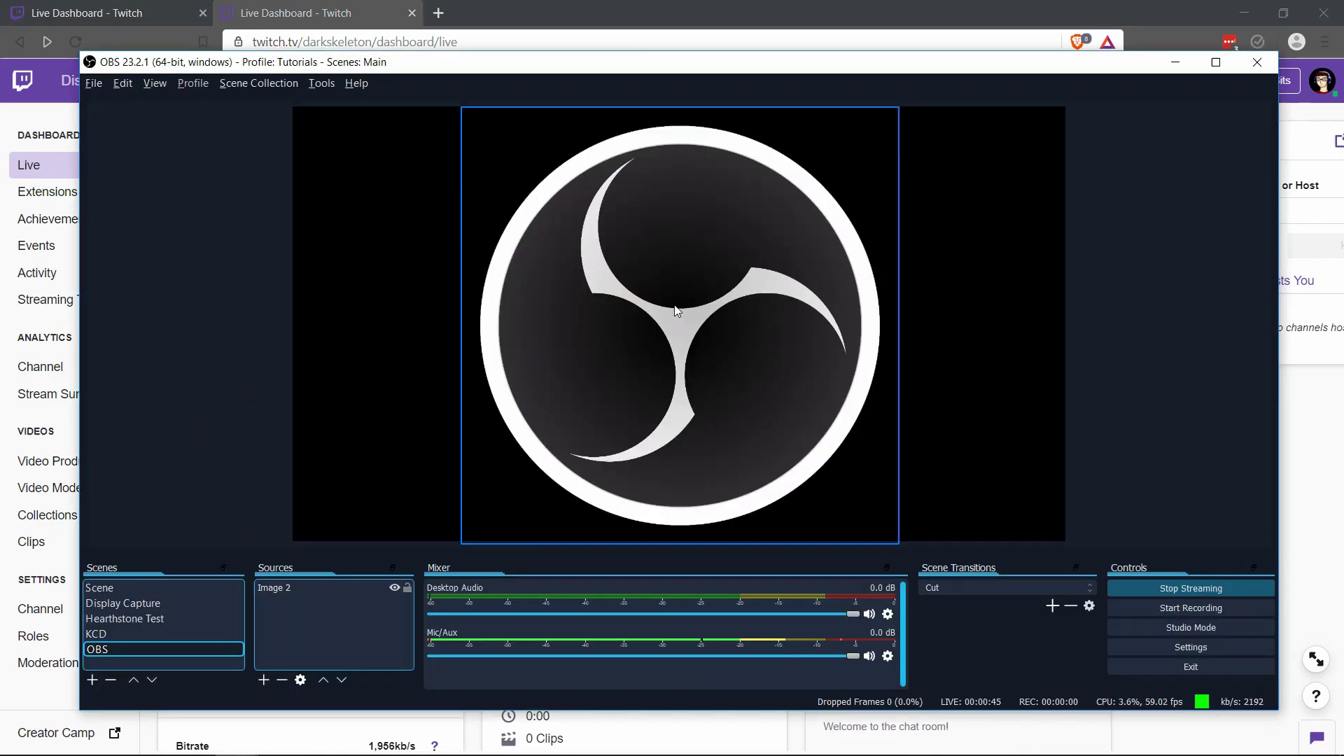
key("alt+Tab")
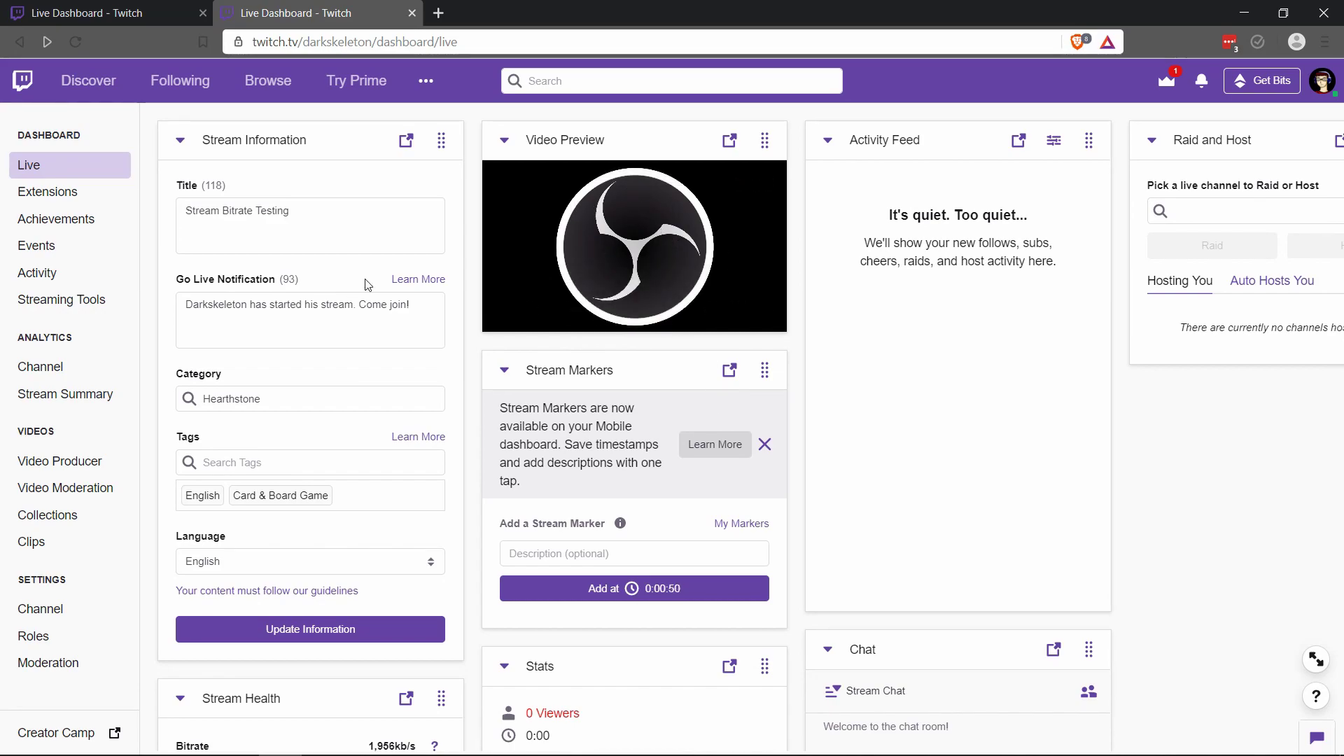
mouse_move(550, 310)
left_mouse_down()
mouse_move(588, 317)
mouse_move(548, 315)
left_mouse_up()
key("alt+Tab")
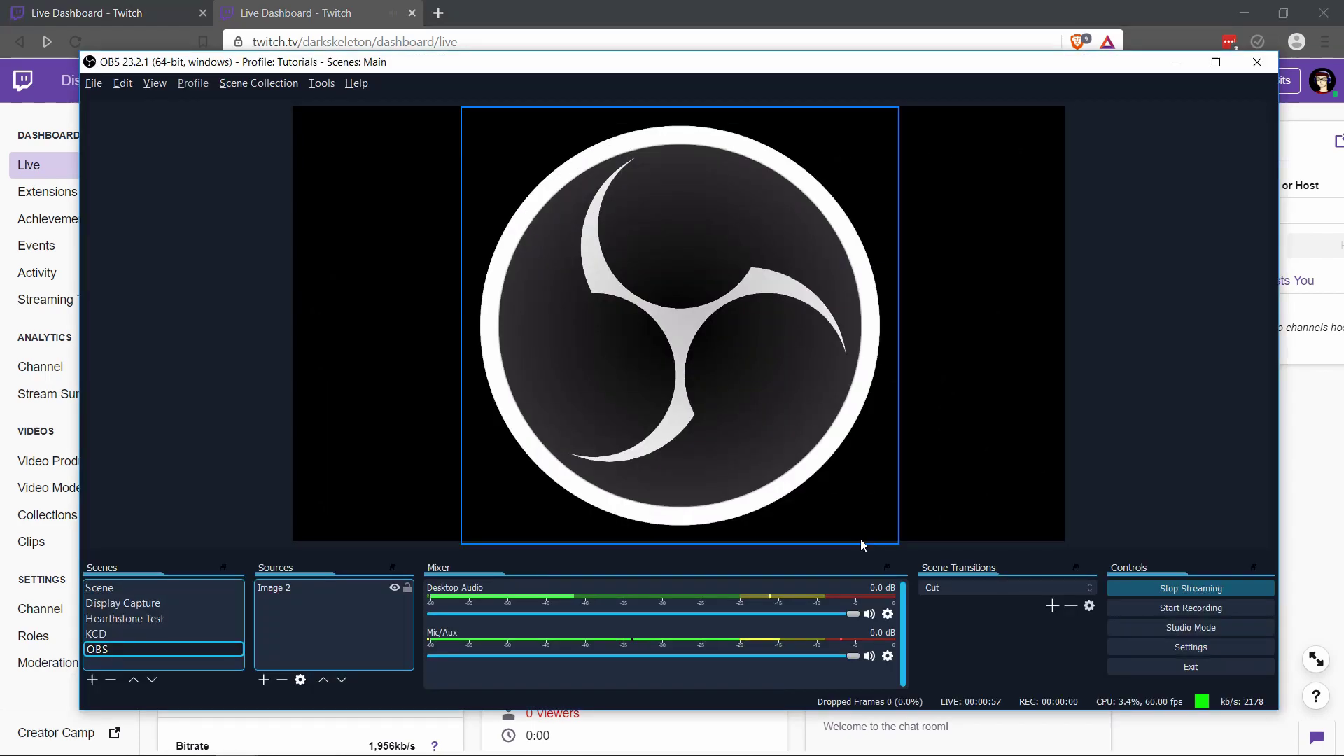
key("alt+Tab")
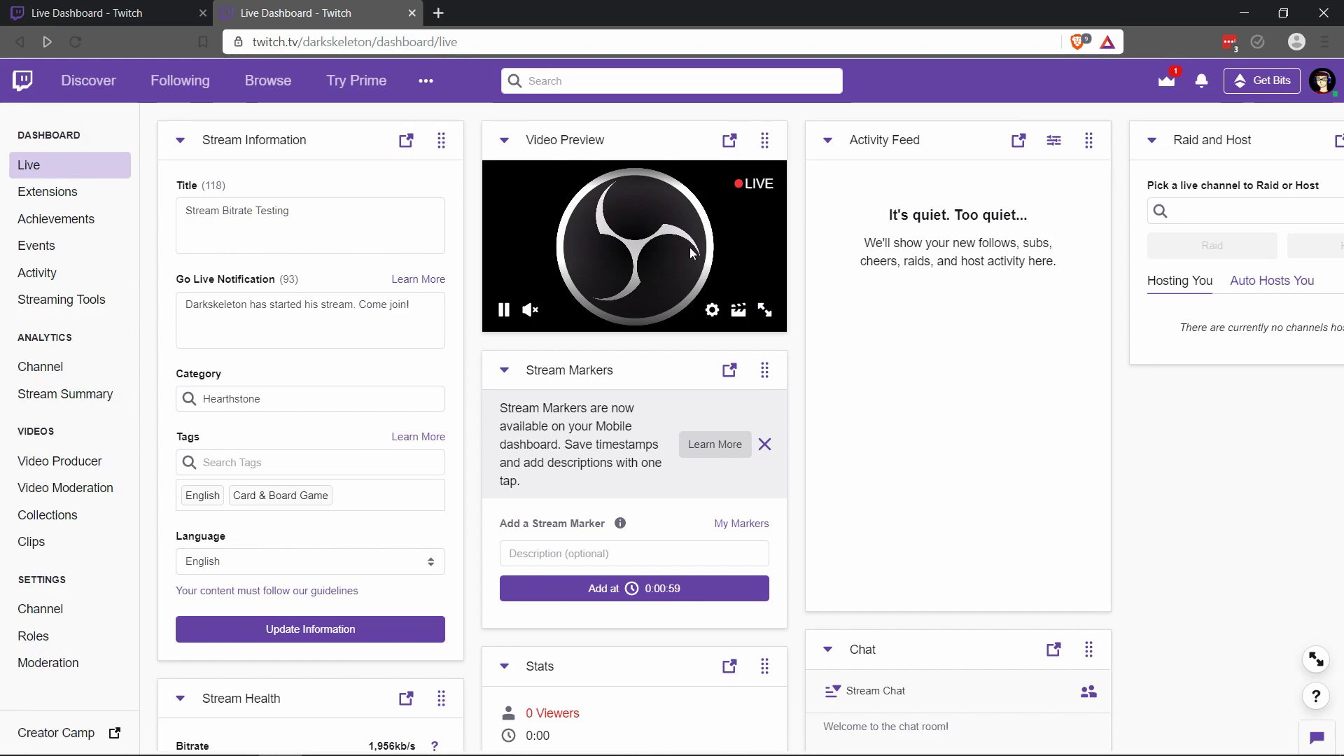
key("alt+Tab")
key("alt+Tab")
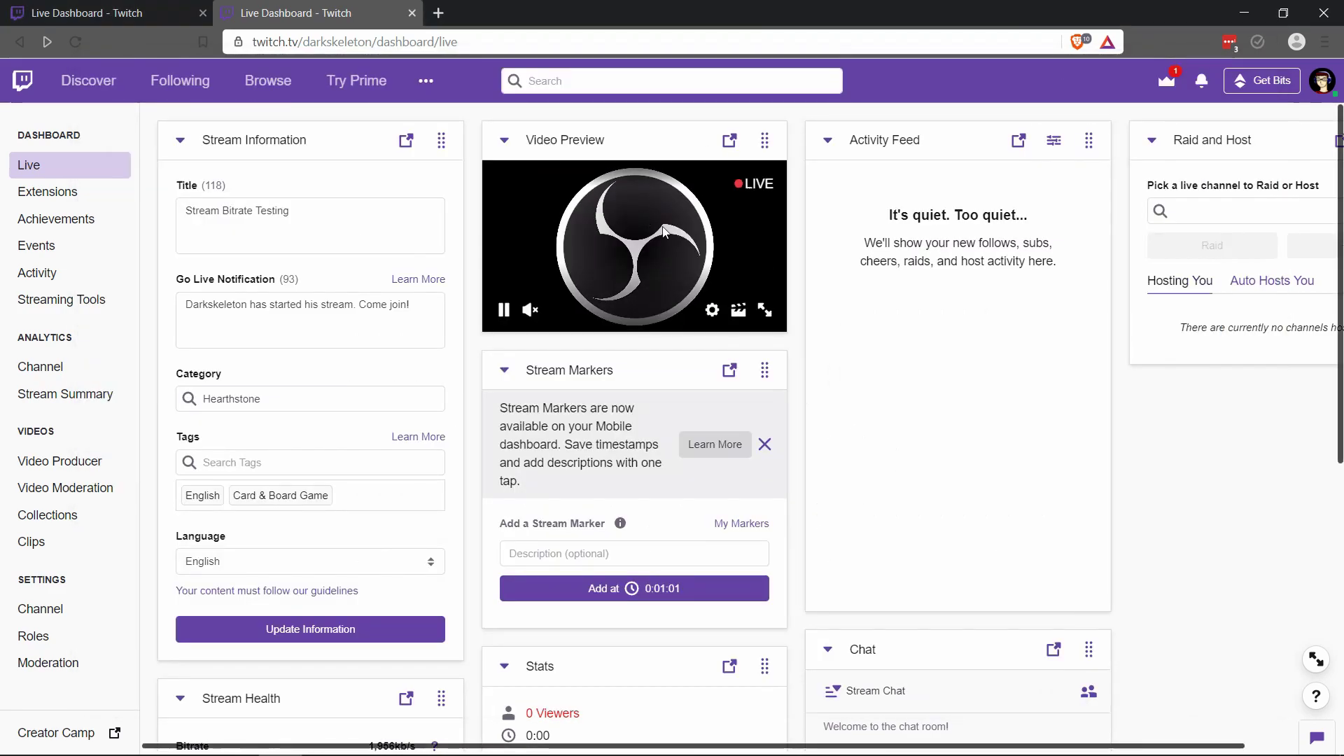
Check Stream Health: 0 dropped frames at about 2,170 kb/s.
scroll(258, 343, "down", 5)
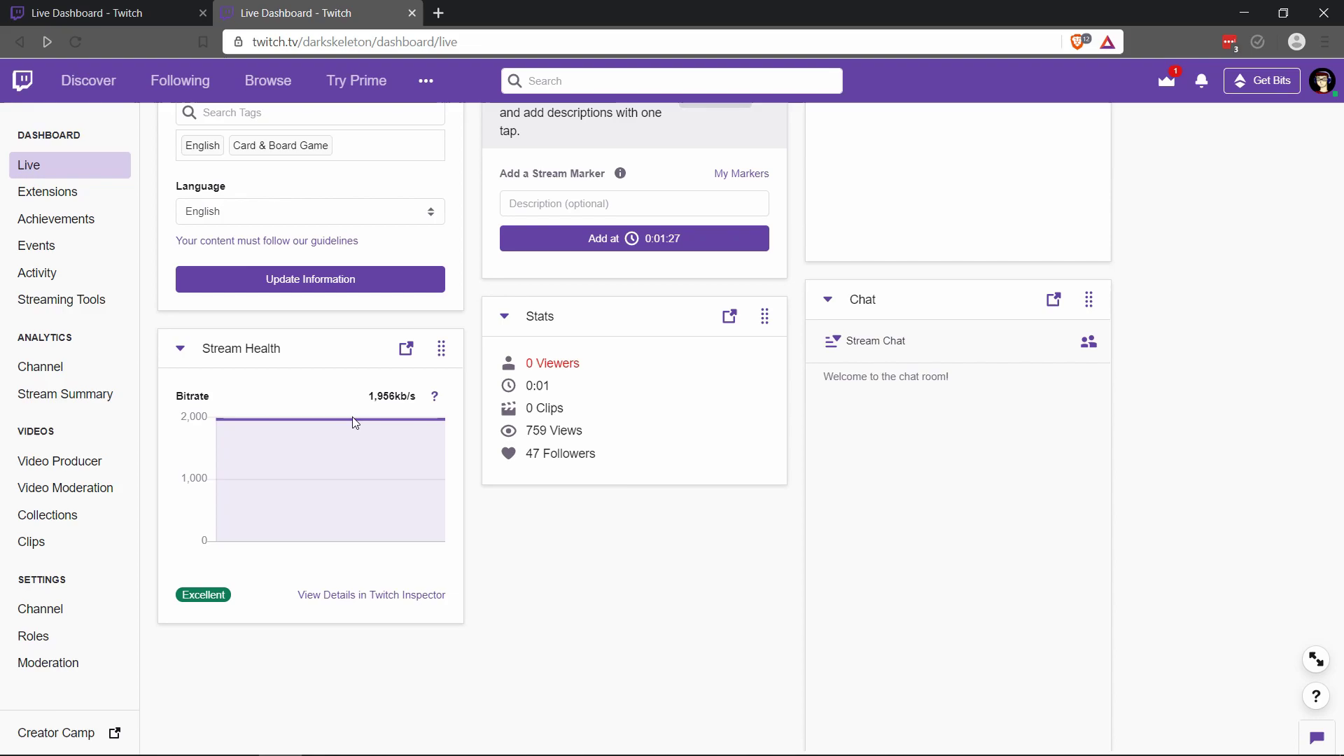
key("alt+Tab")
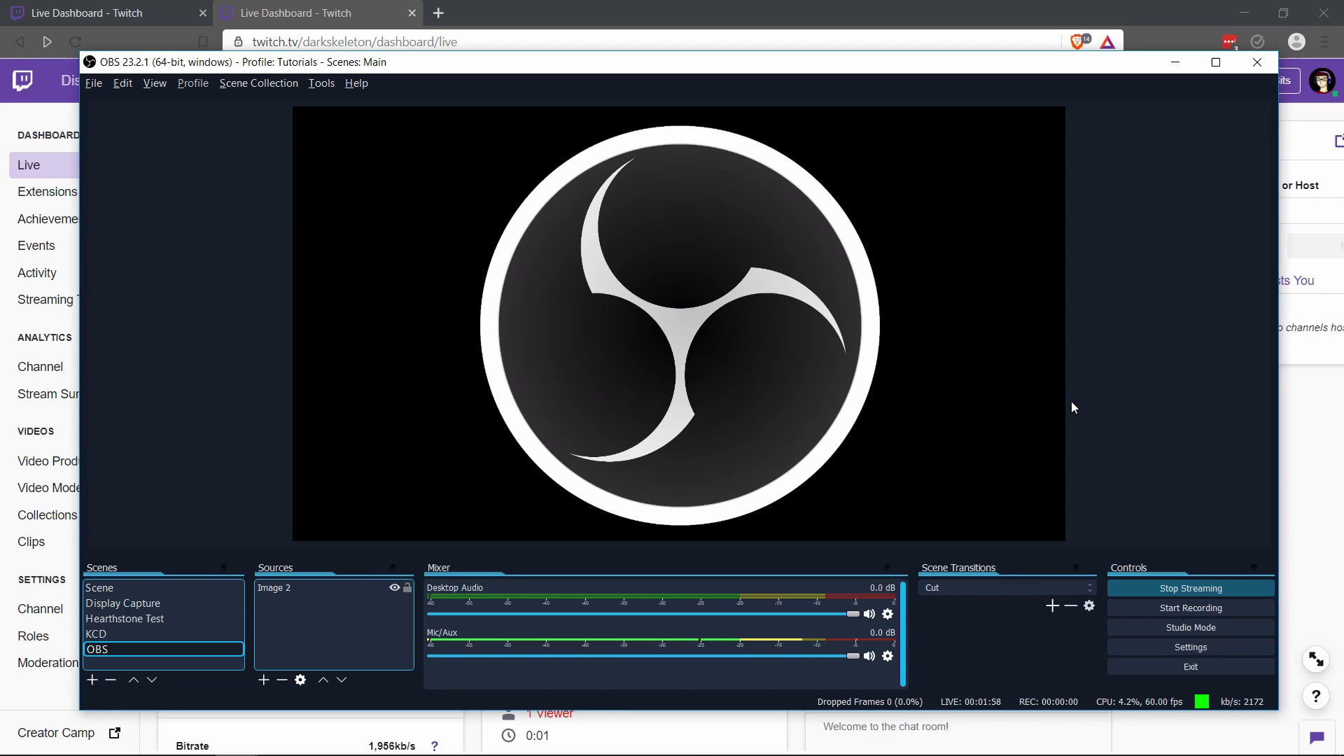
Stop the stream and begin Connect Account in the Twitch Stream settings.
left_click(1133, 586)
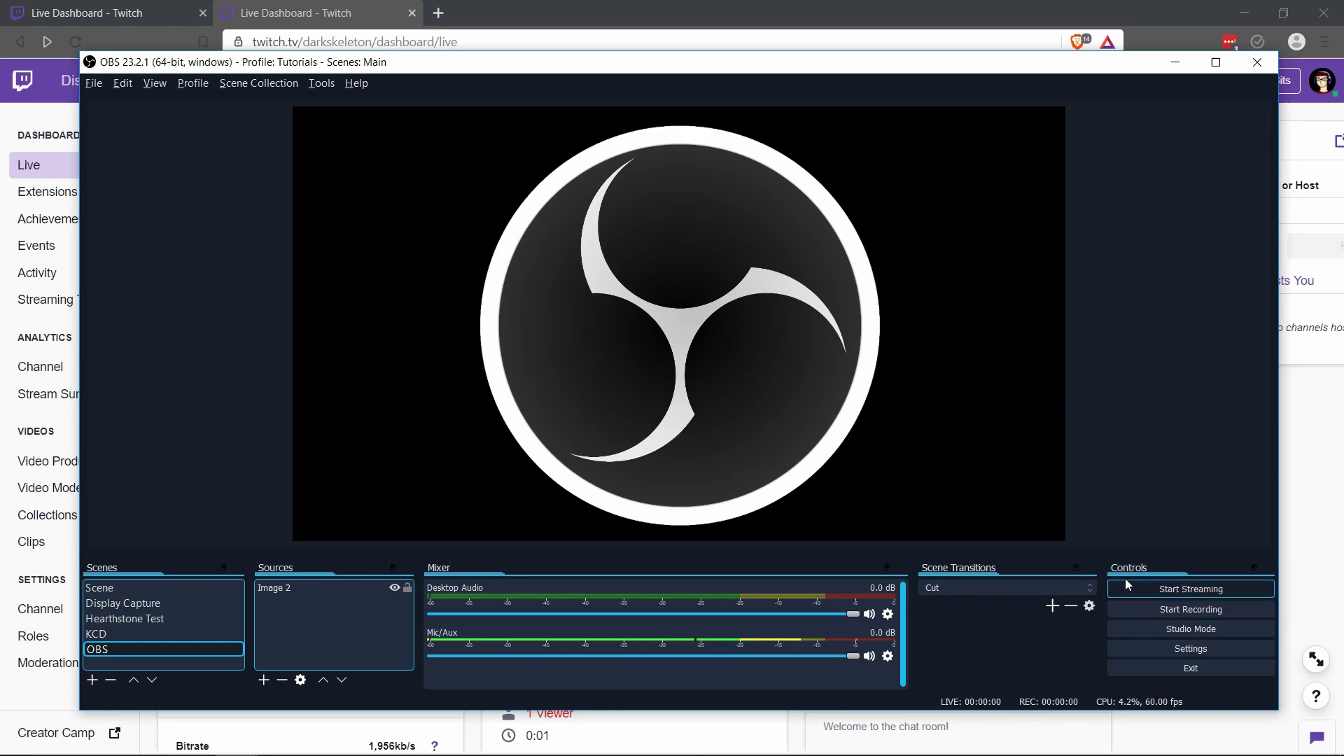
left_click(93, 83)
left_click(107, 138)
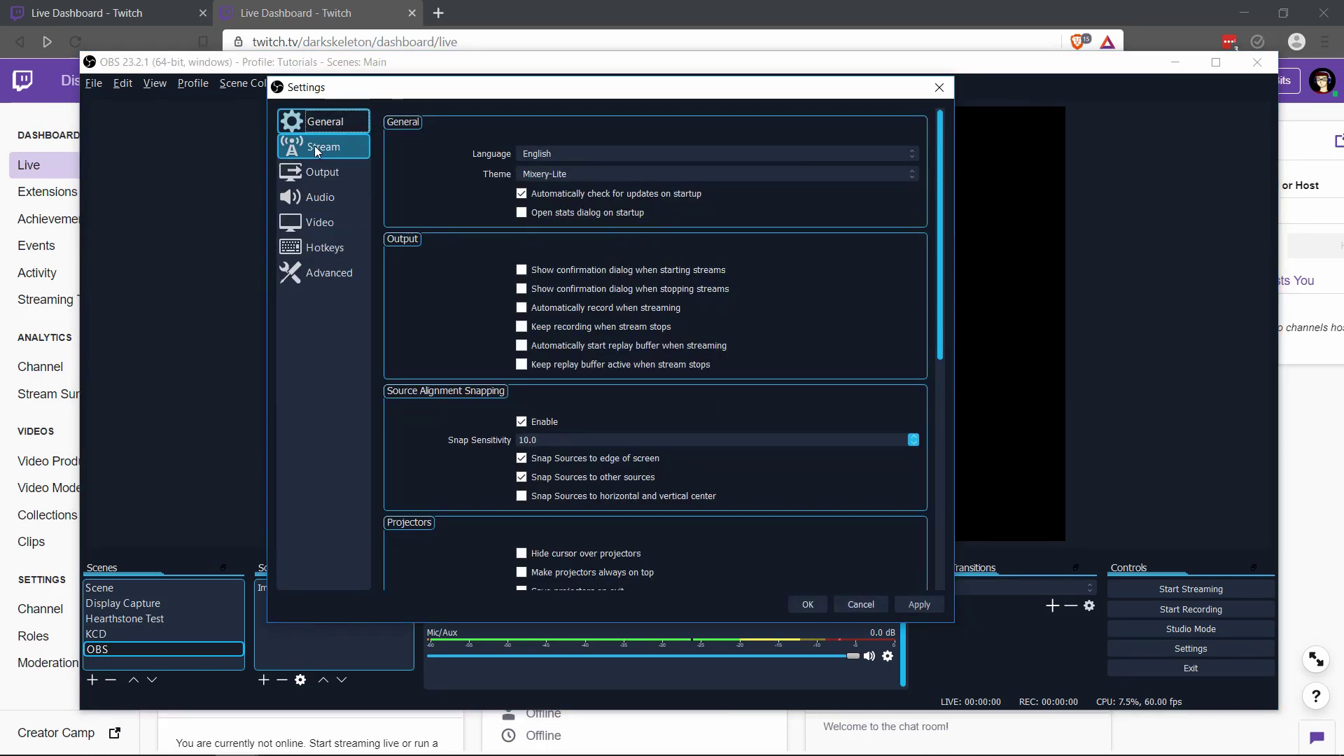
left_click(317, 149)
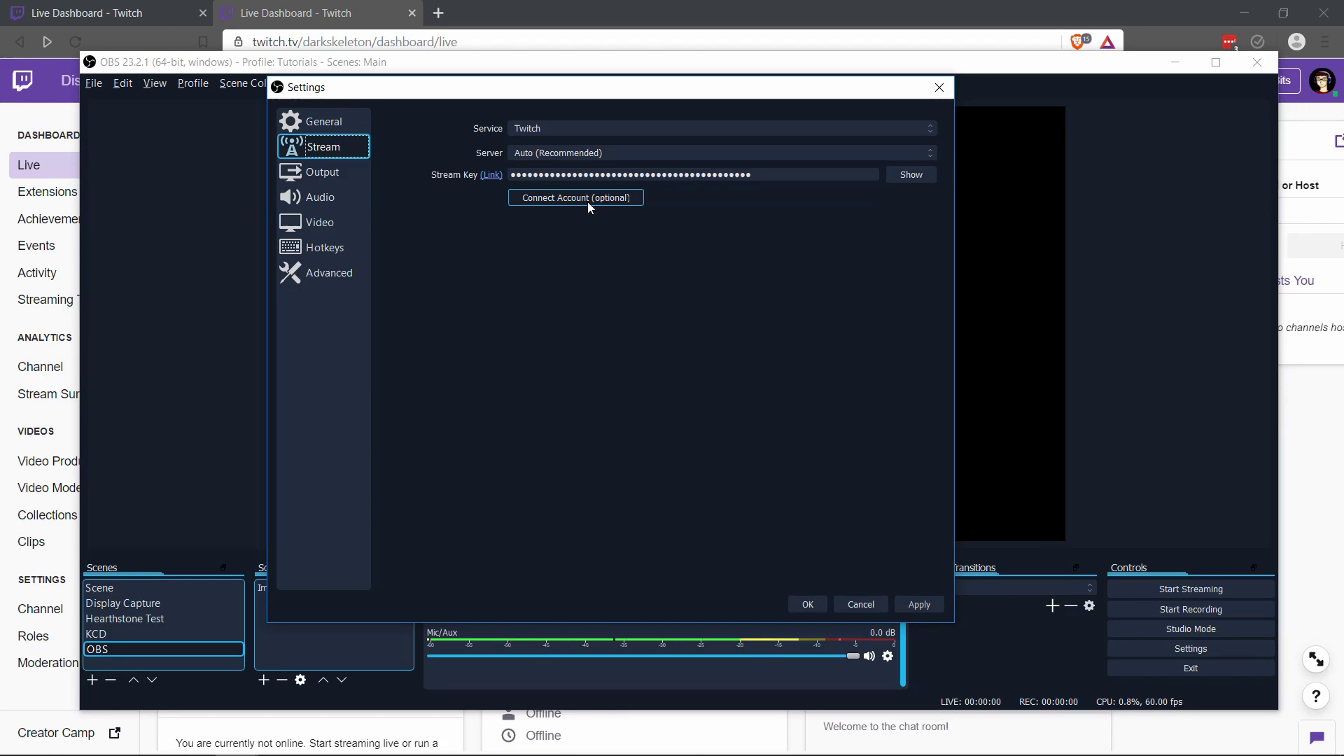
left_click(586, 202)
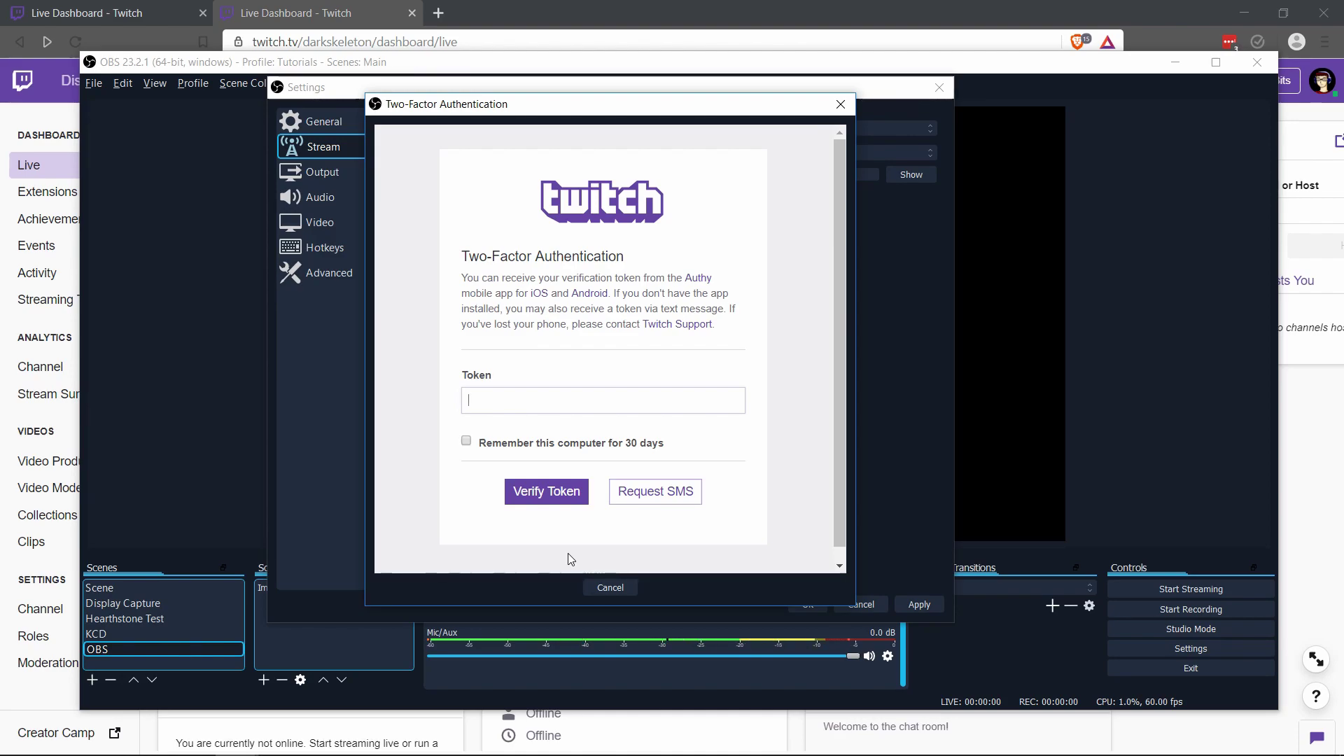
Enter the two-factor token, tick 'Remember this computer for 30 days', and verify it.
left_click(504, 451)
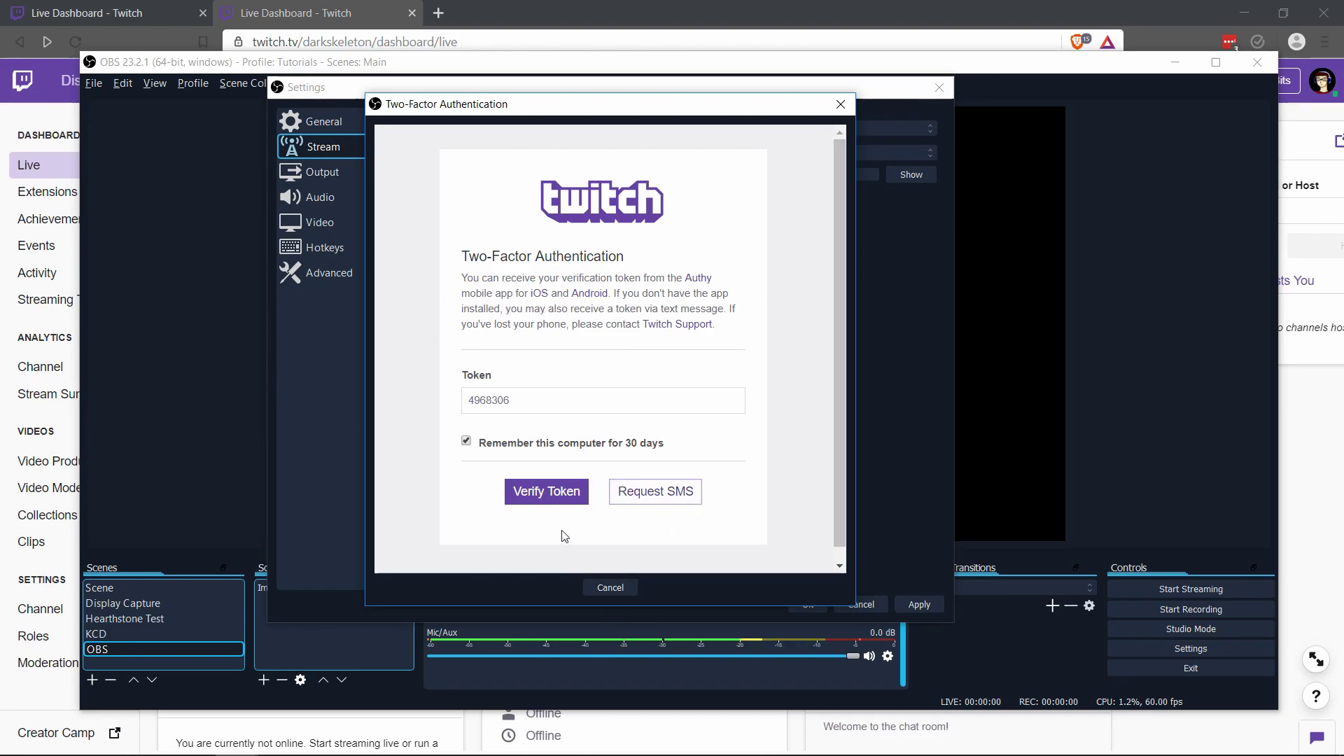
left_click(557, 494)
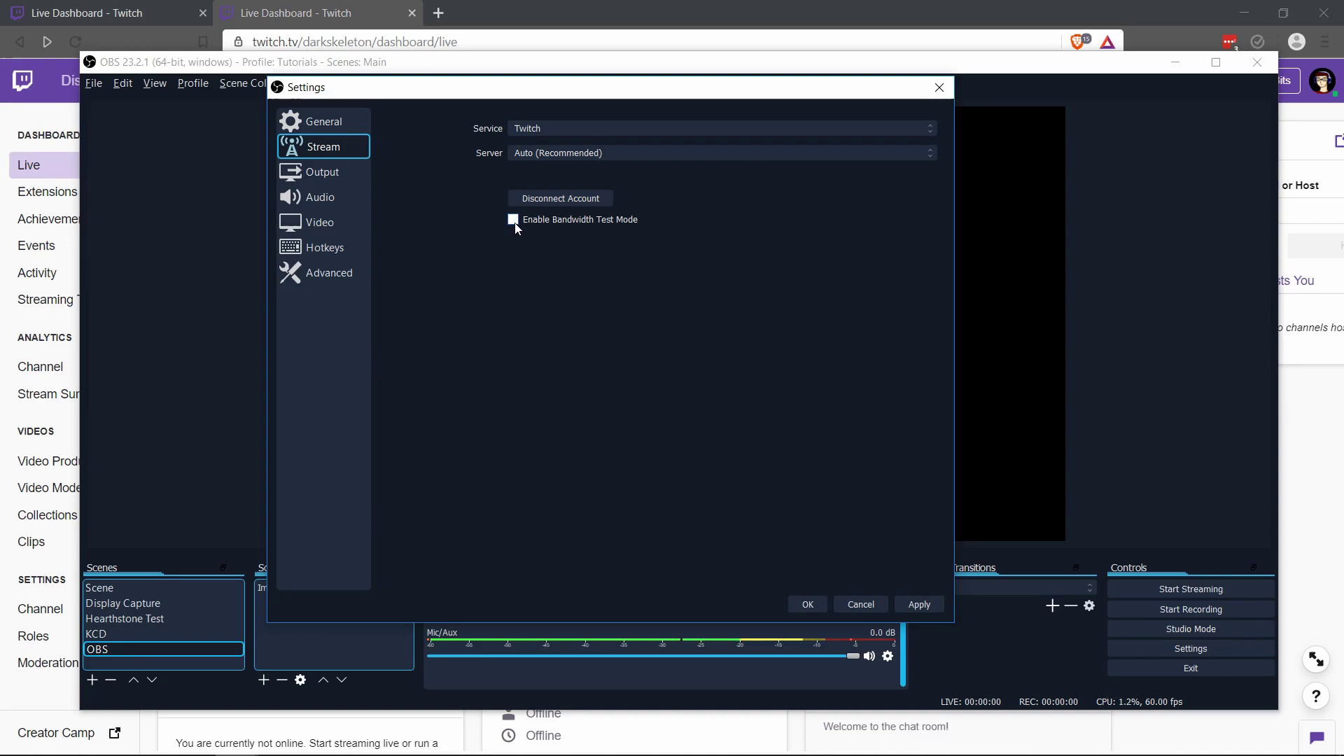
Enable Bandwidth Test Mode for the connected Twitch account and save the settings.
left_click(515, 223)
left_click(921, 605)
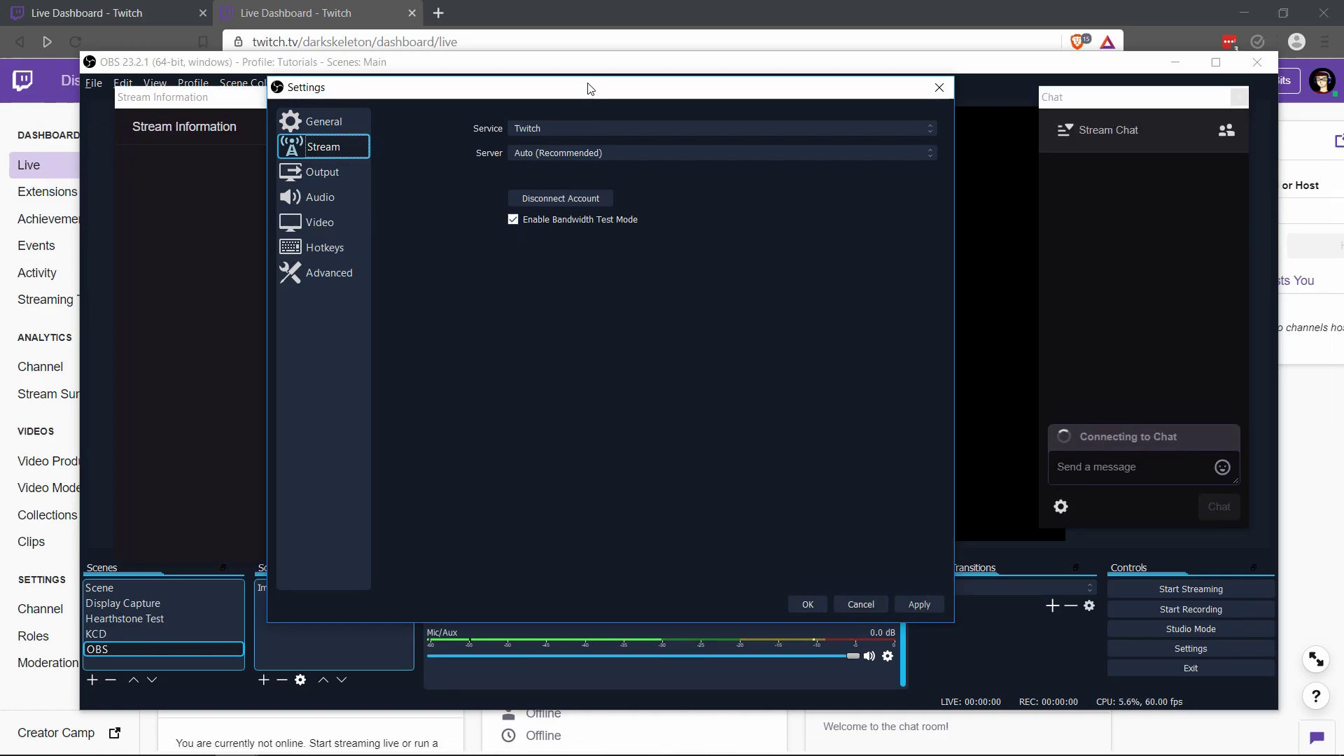
left_click_drag(588, 87, 645, 77)
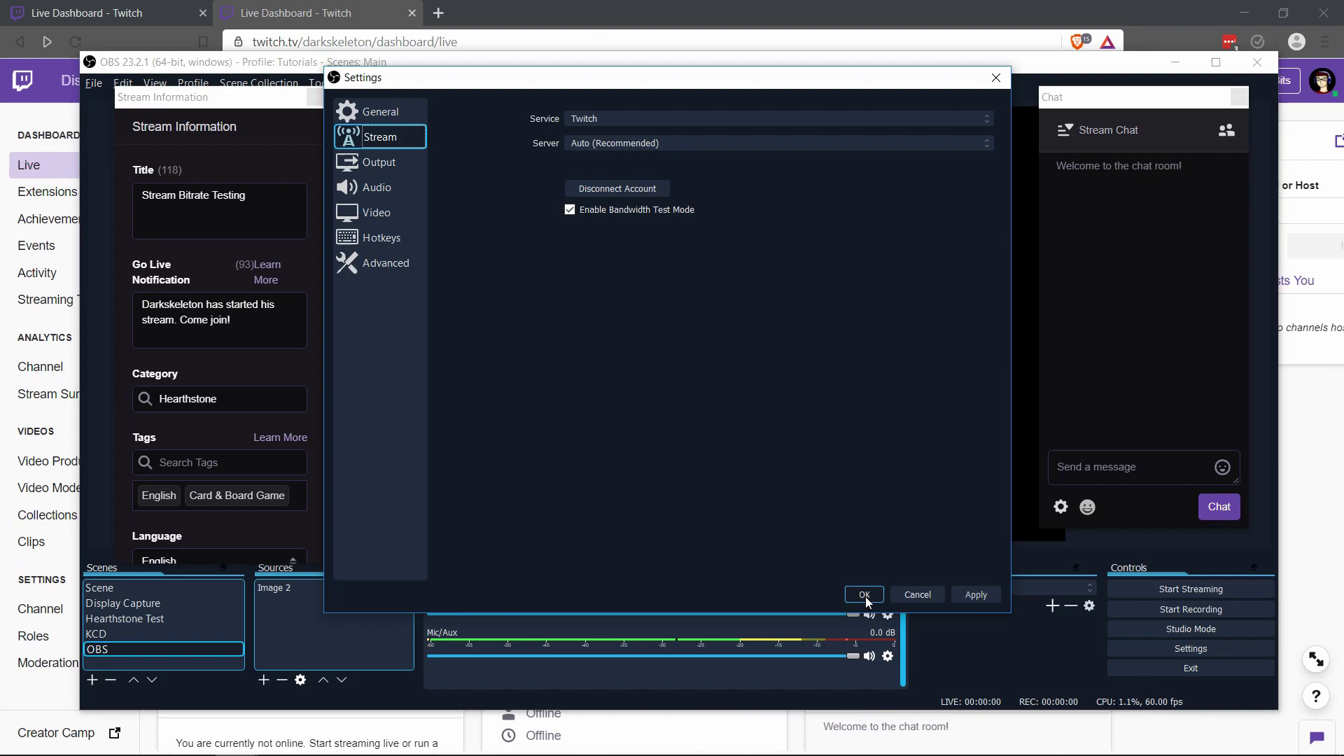
left_click(865, 596)
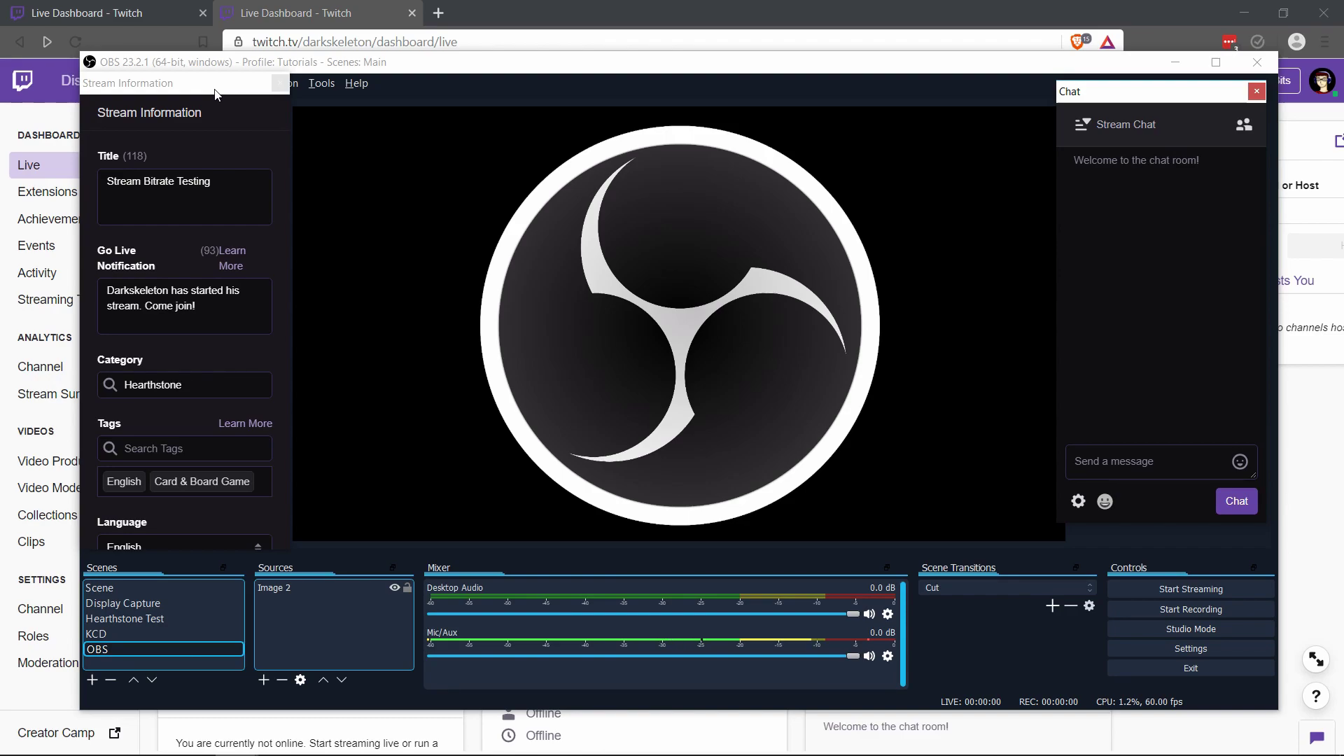
Dock Stream Information along the left edge and move the Chat dock to the upper right.
left_click(216, 94)
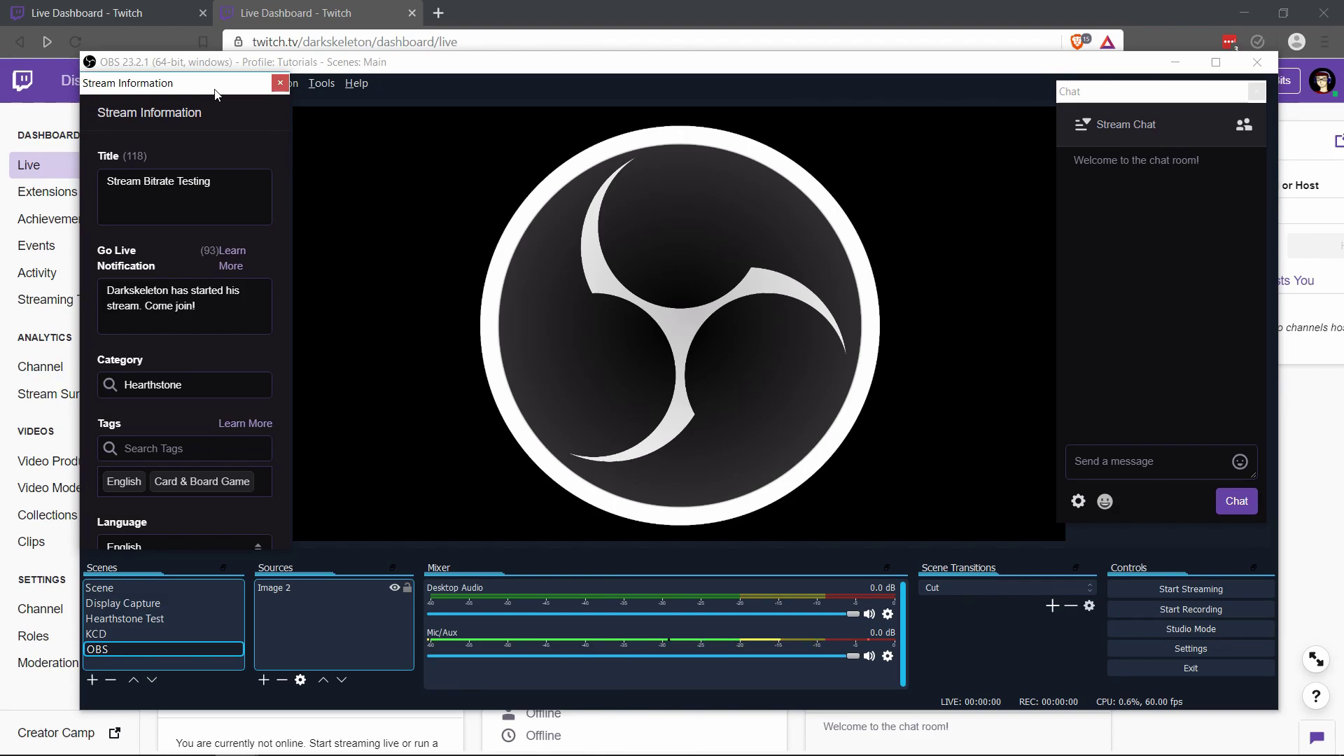
left_click_drag(215, 93, 275, 170)
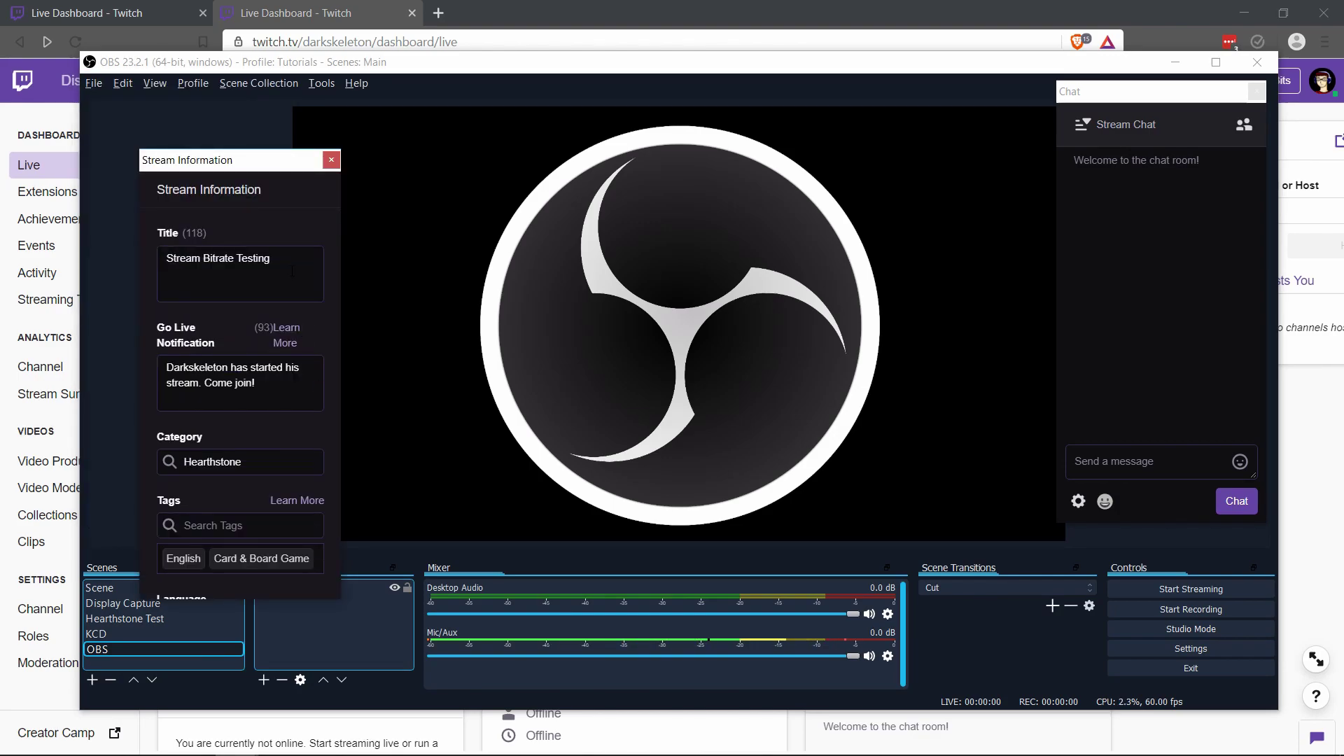
scroll(292, 271, "down", 2)
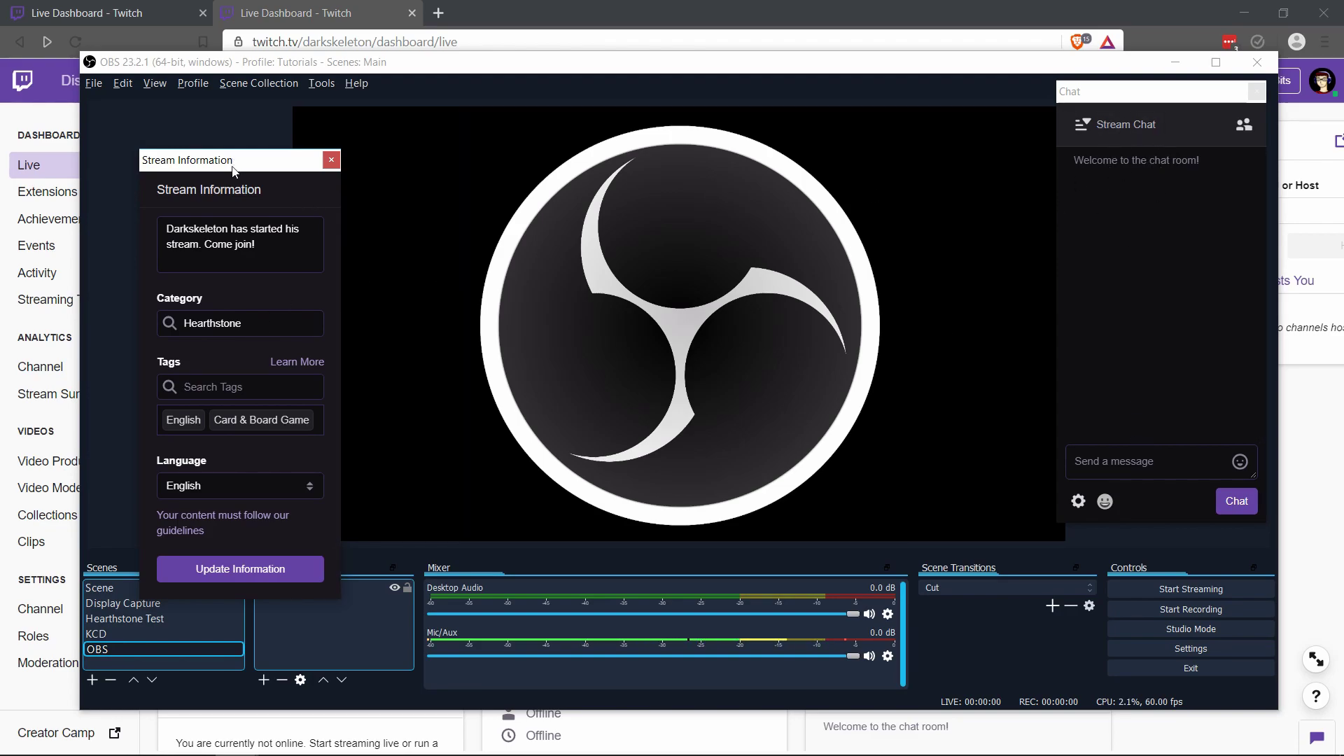
left_click_drag(205, 170, 277, 175)
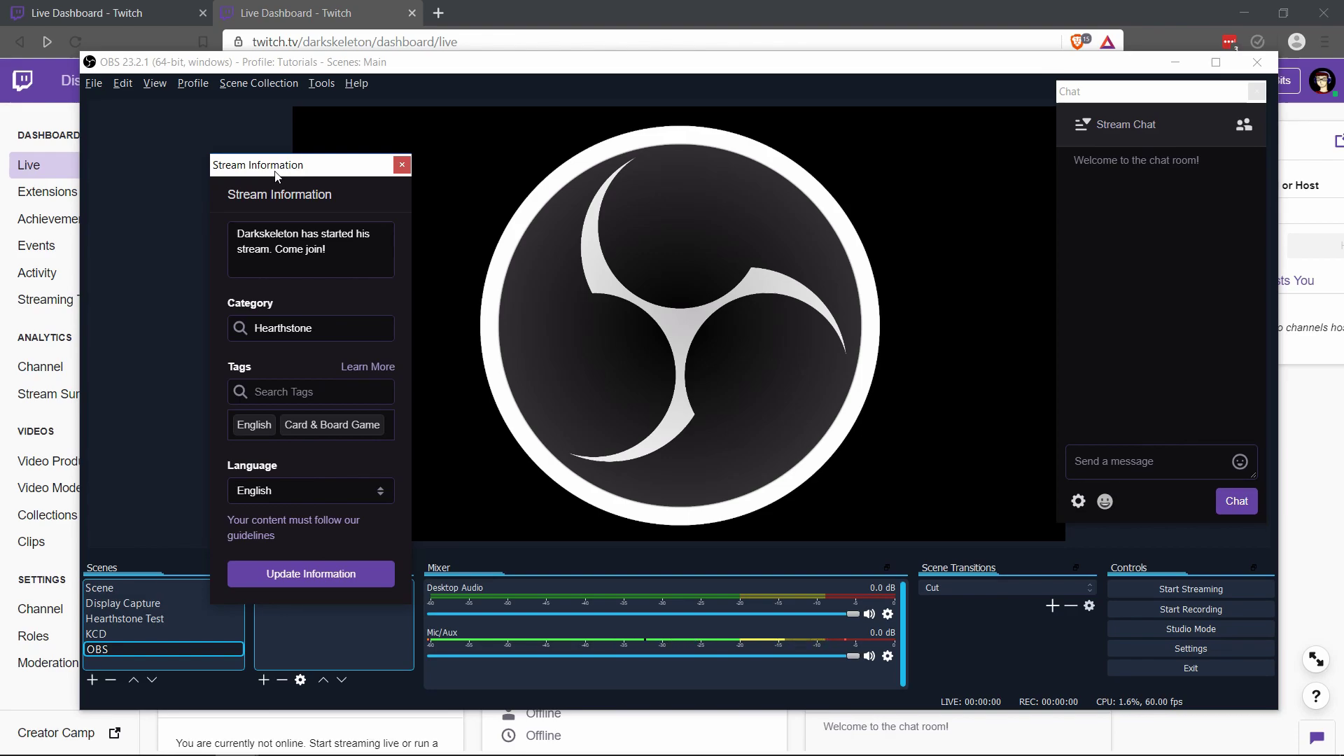
left_click_drag(304, 177, 105, 281)
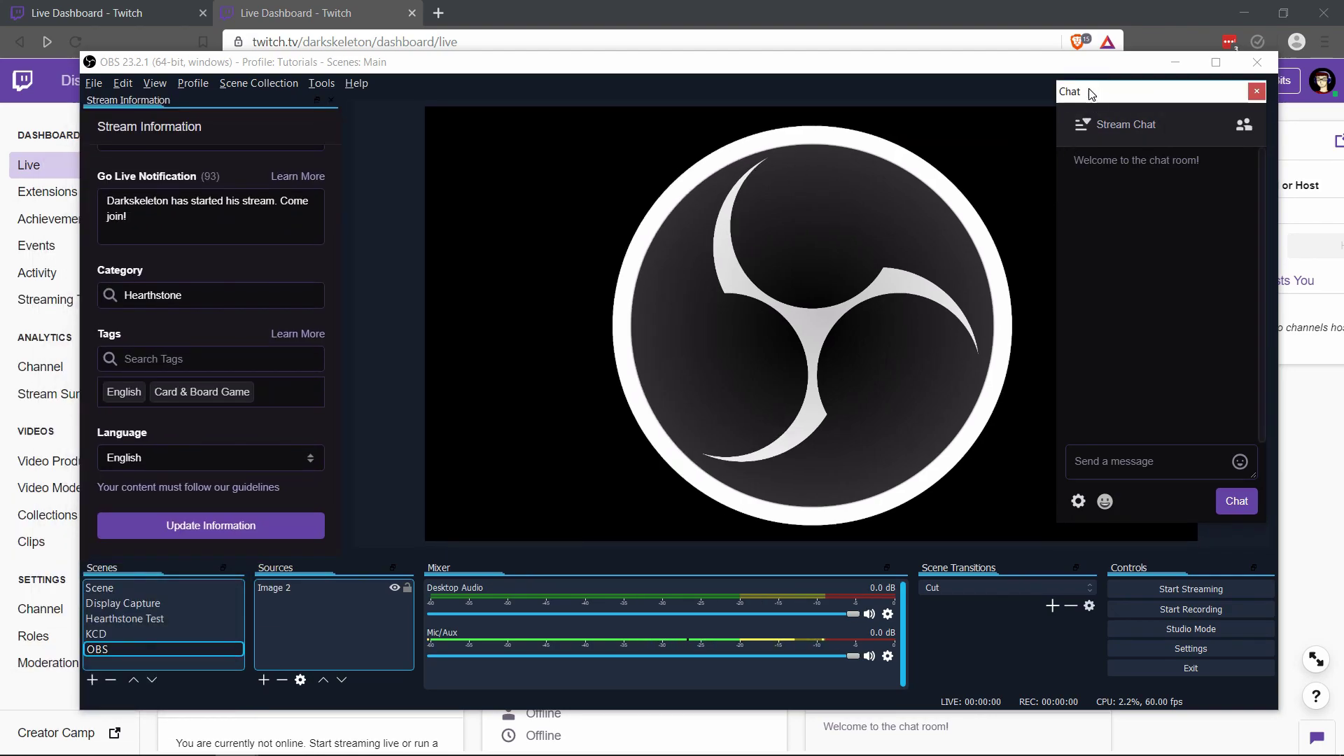
left_click_drag(1091, 94, 1154, 51)
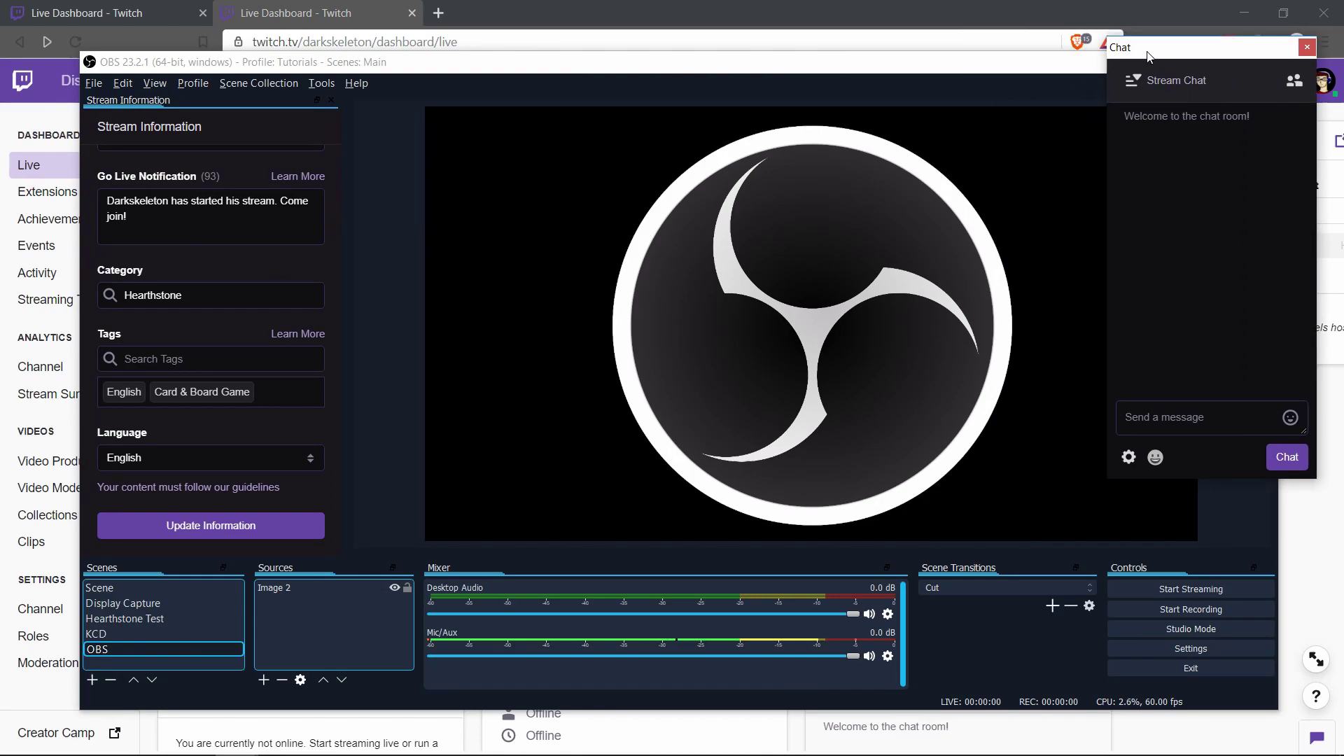
Start a Twitch stream in bandwidth test mode, confirming the Start Bandwidth Test prompt.
left_click(1153, 588)
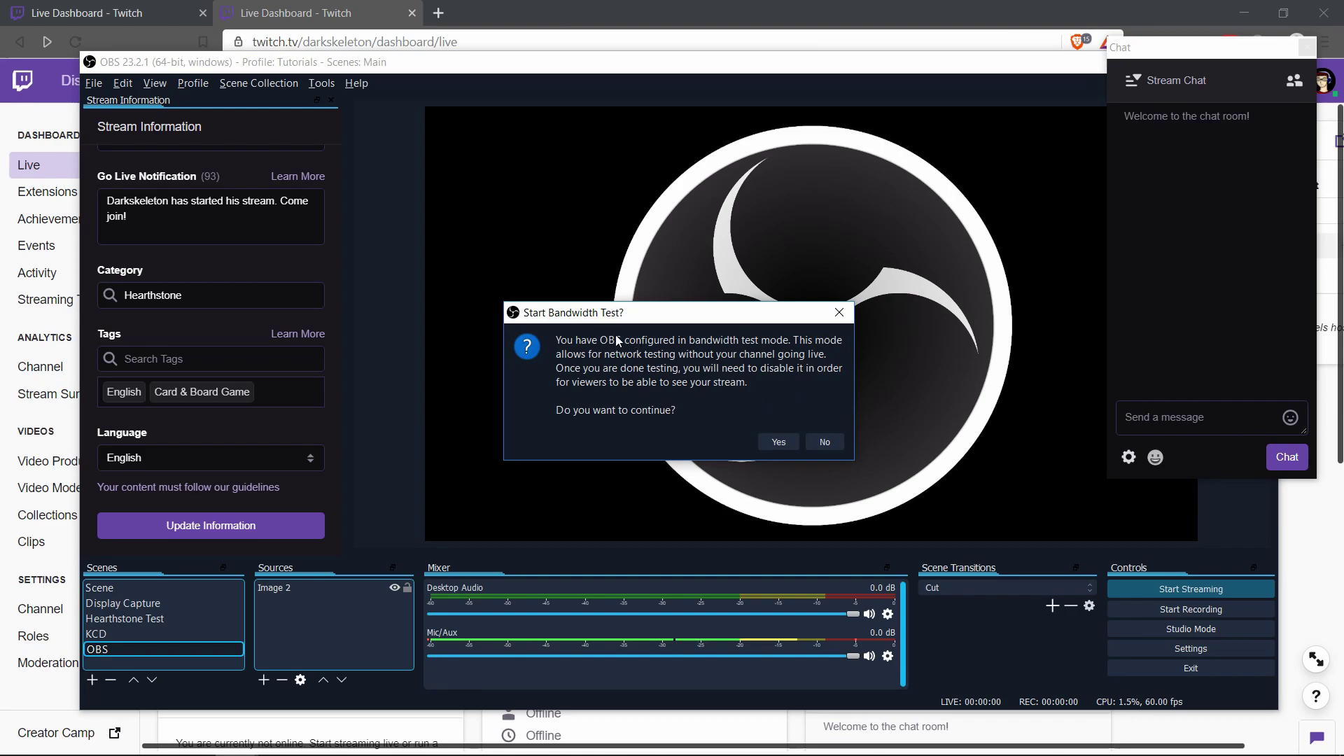
left_click_drag(623, 312, 567, 252)
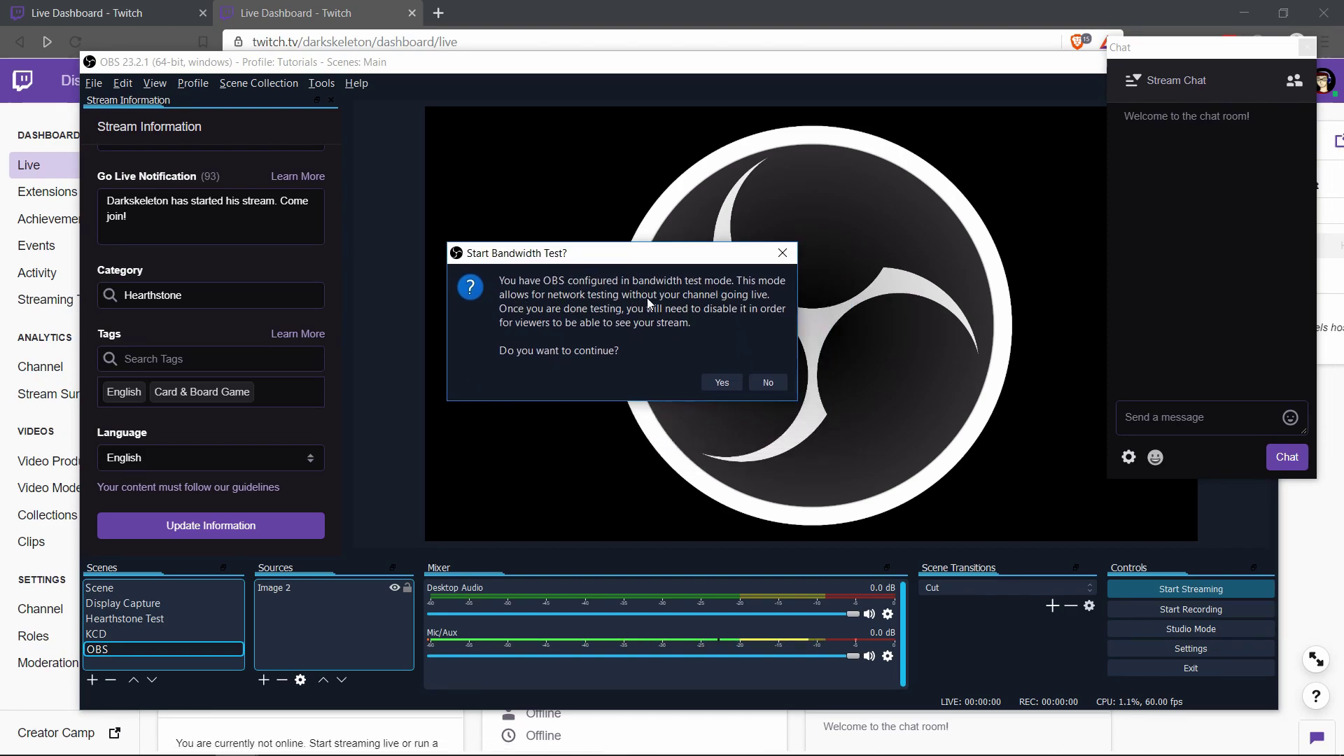
left_click(722, 382)
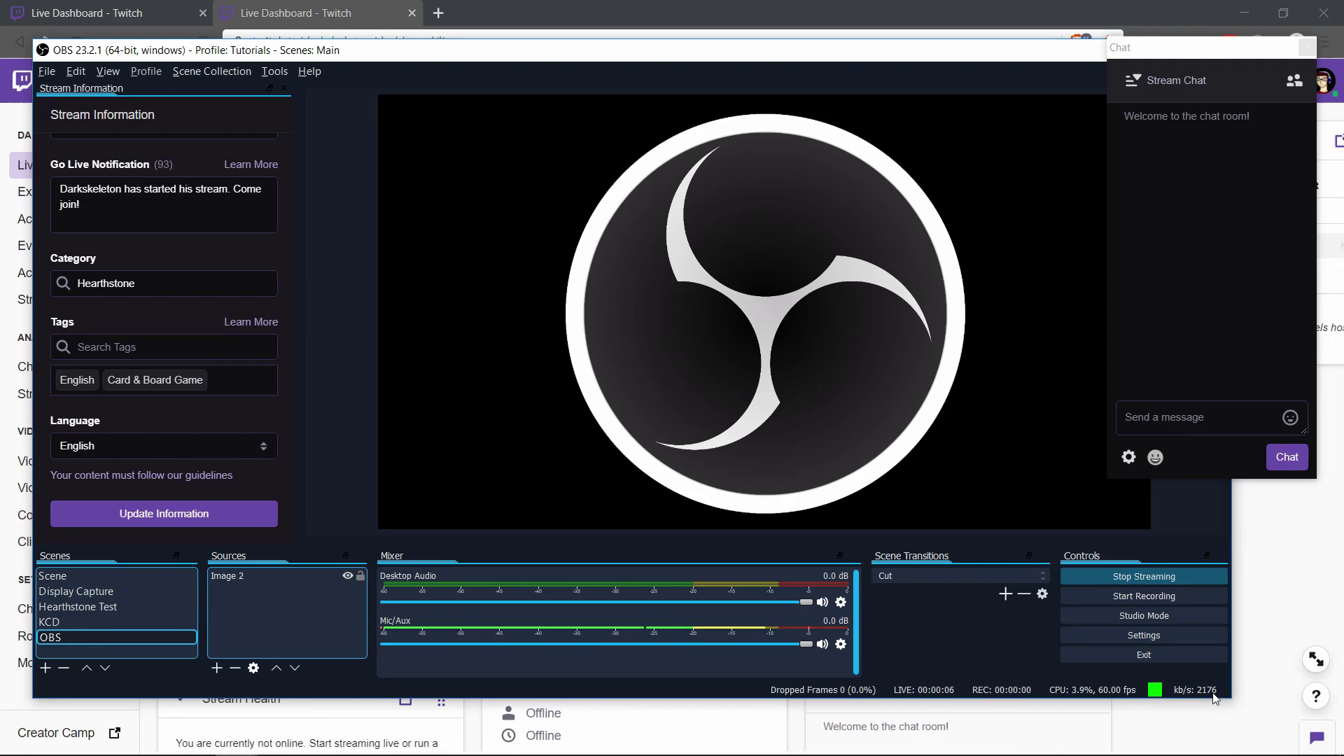
Stop the running bandwidth test stream.
left_click(44, 77)
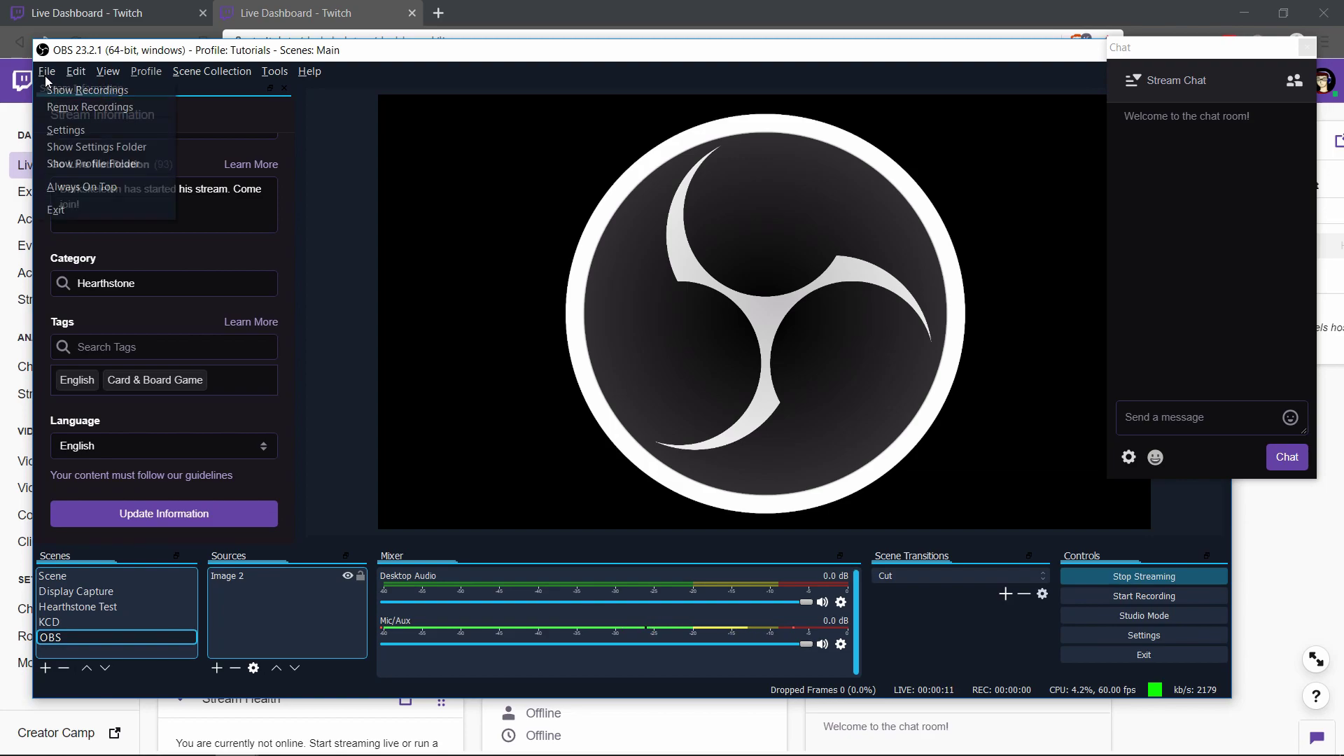
left_click(64, 132)
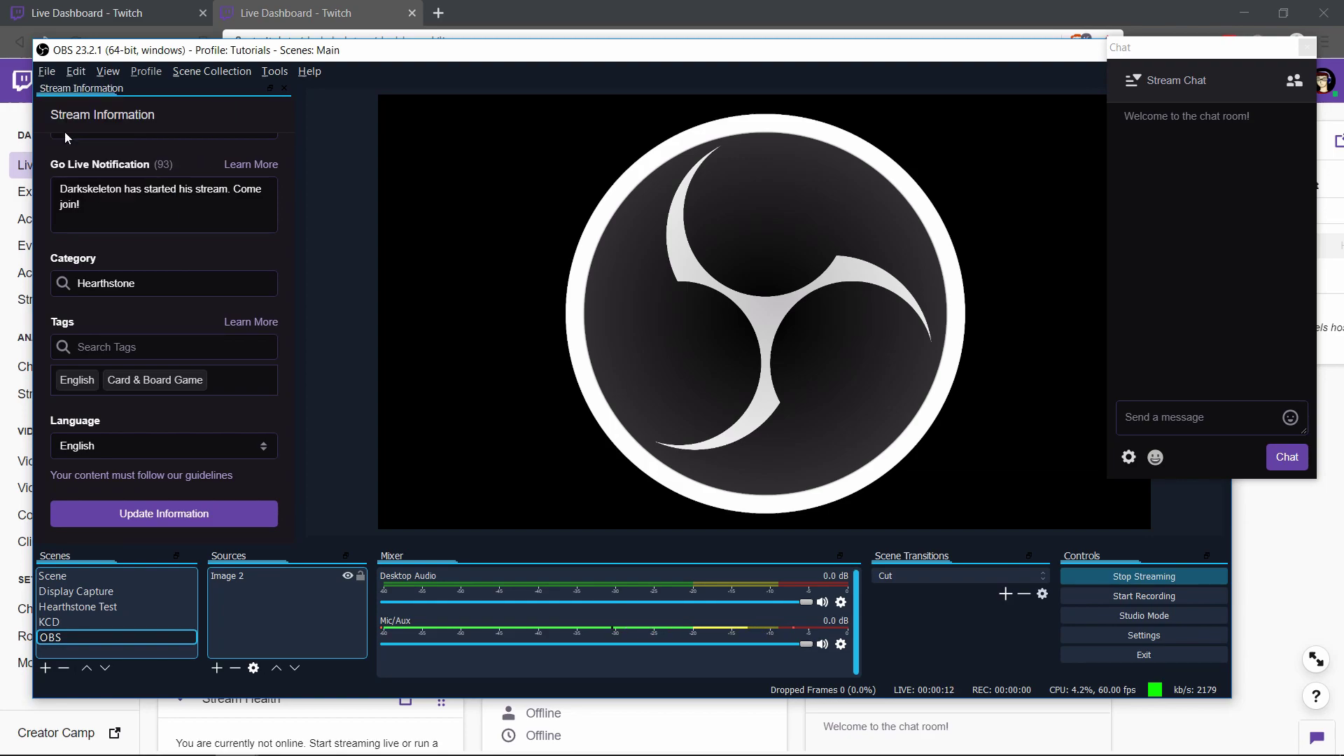
left_click(345, 166)
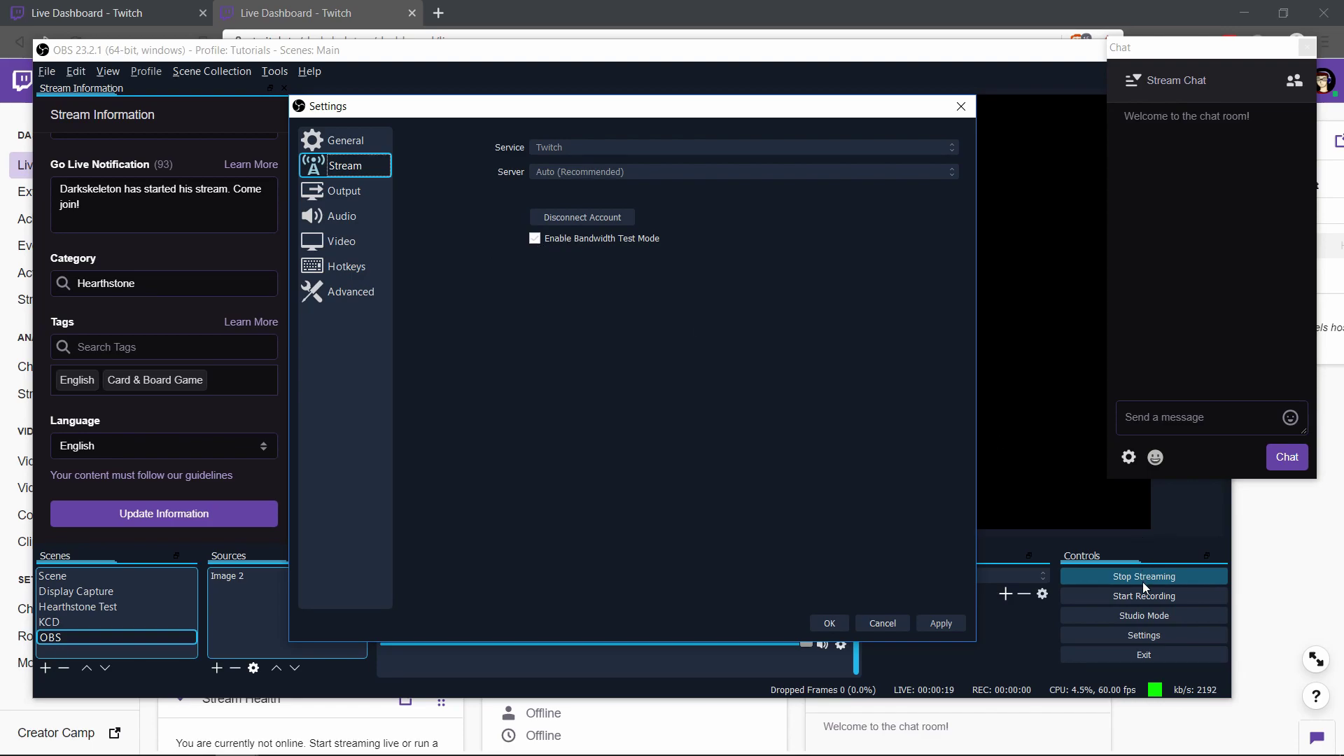
left_click(828, 623)
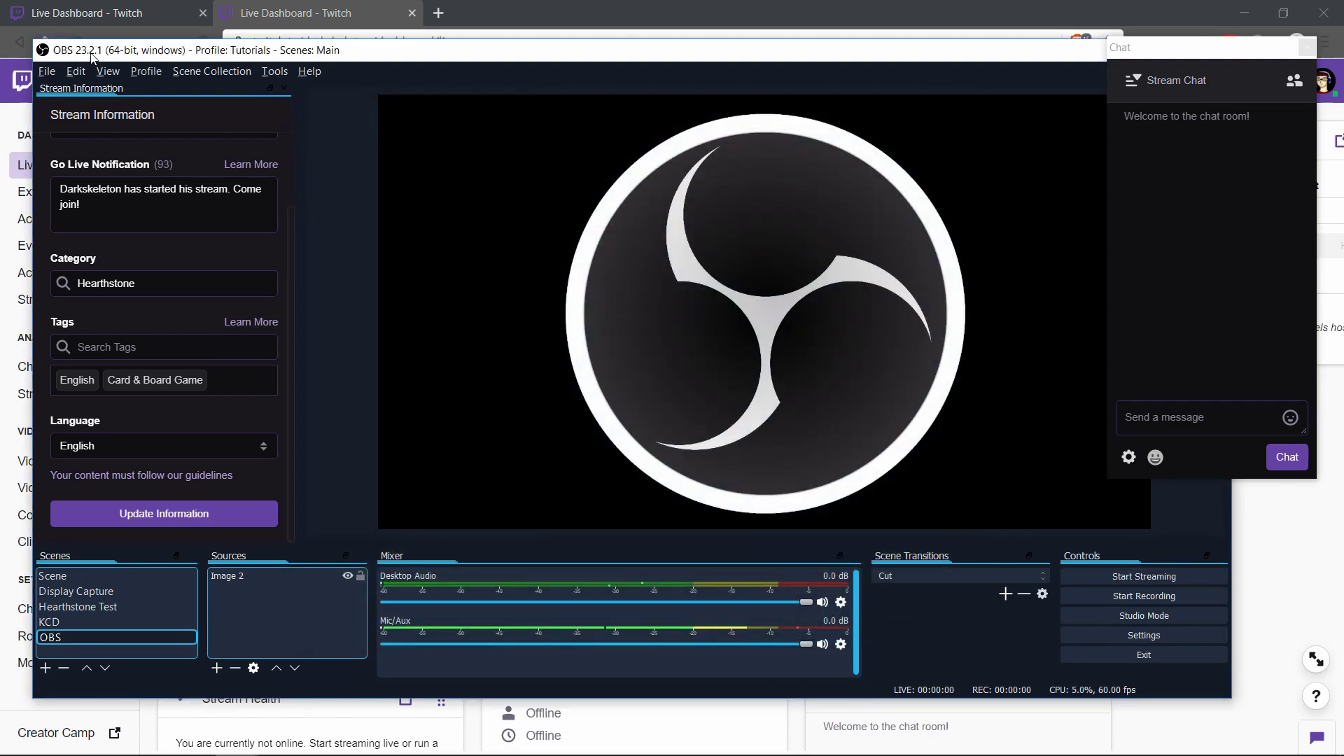
Uncheck Enable Bandwidth Test Mode in the Stream settings and save with OK.
left_click(46, 72)
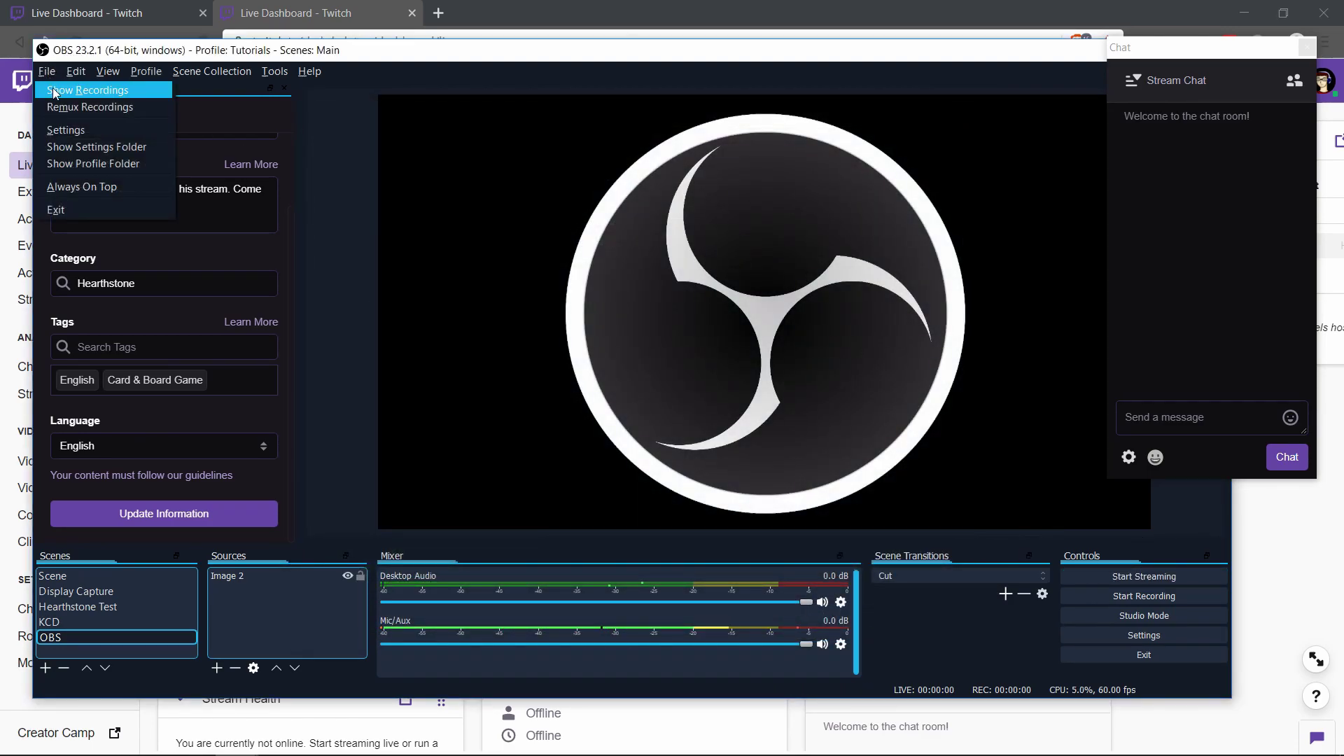
left_click(68, 135)
left_click(534, 238)
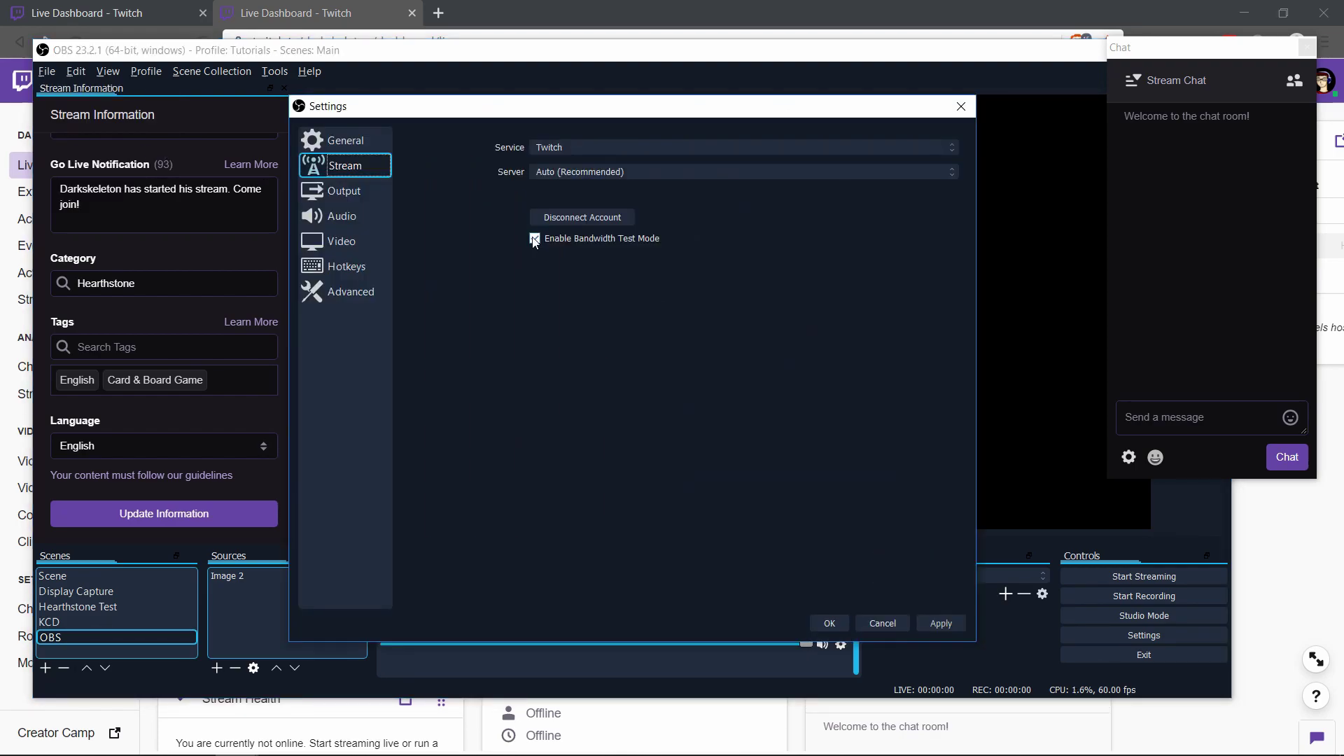
left_click(534, 239)
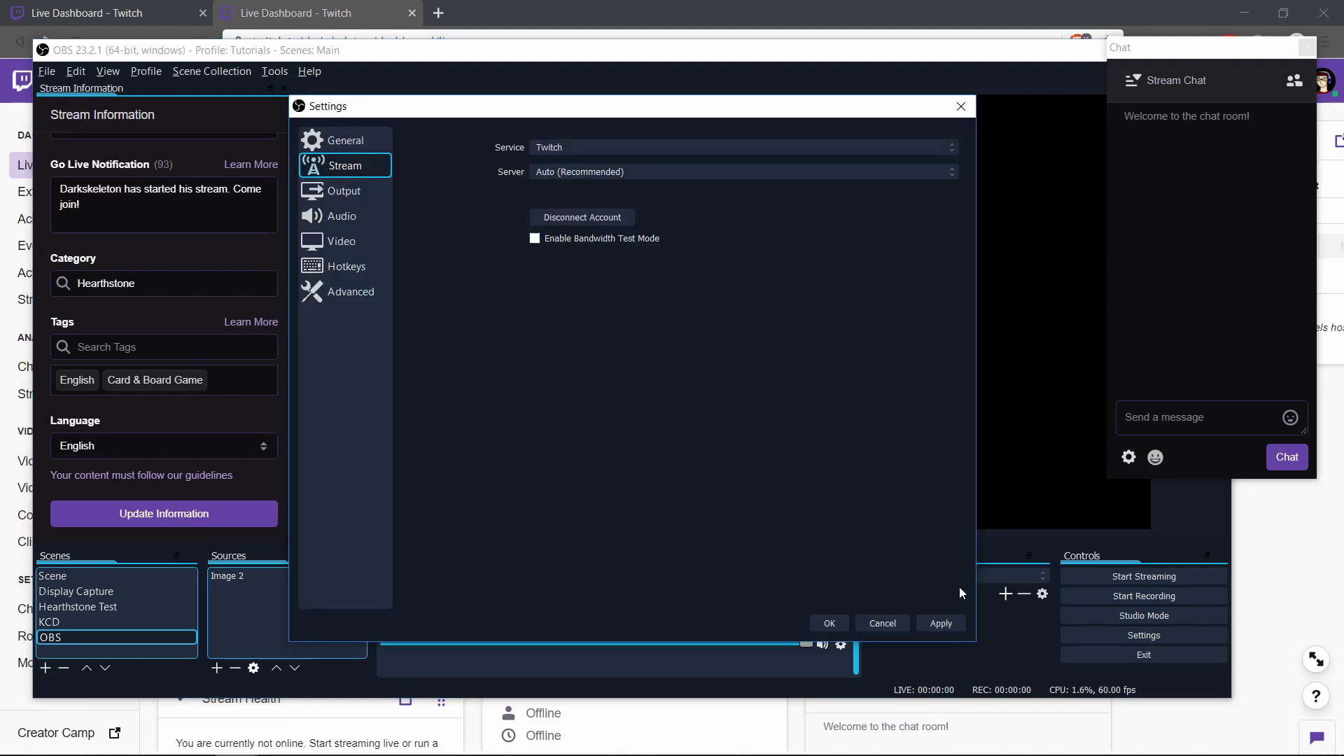
left_click(829, 628)
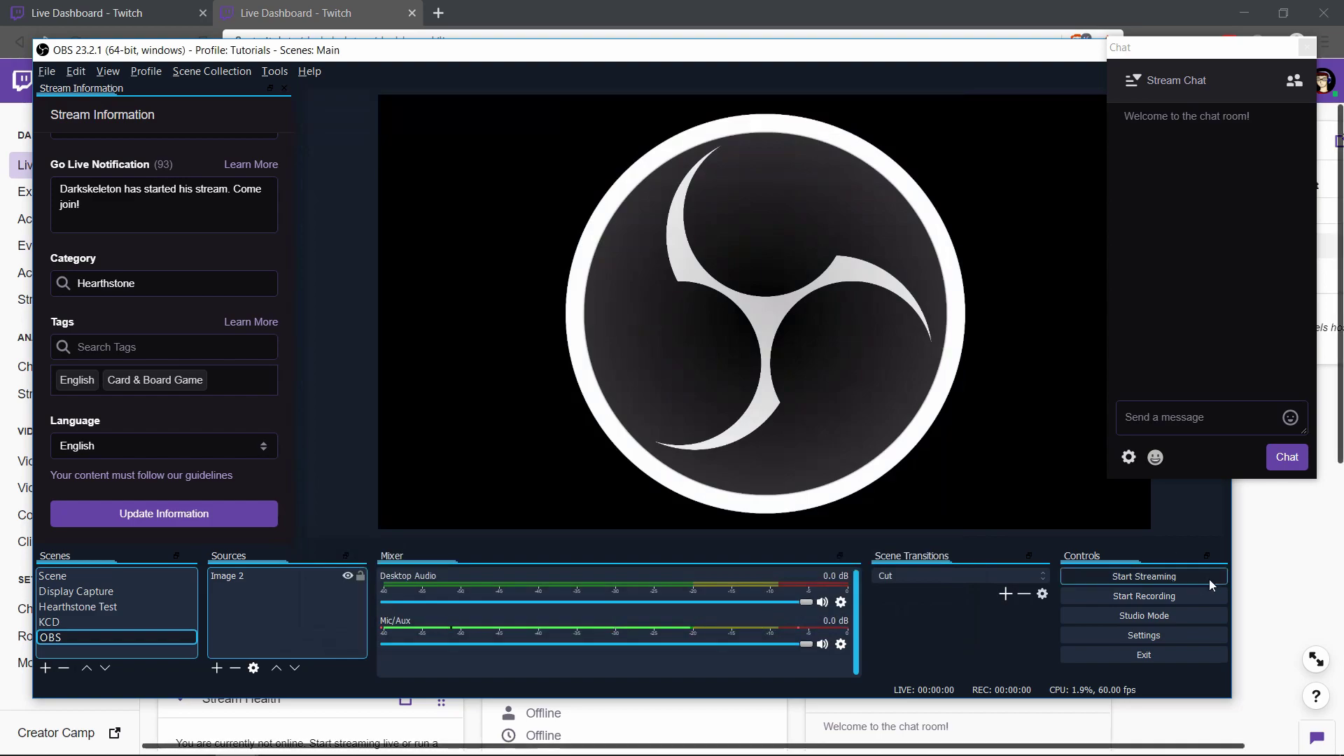
Go live on Twitch, check the 1080p60 preview on the dashboard, then return to OBS.
left_click(1150, 576)
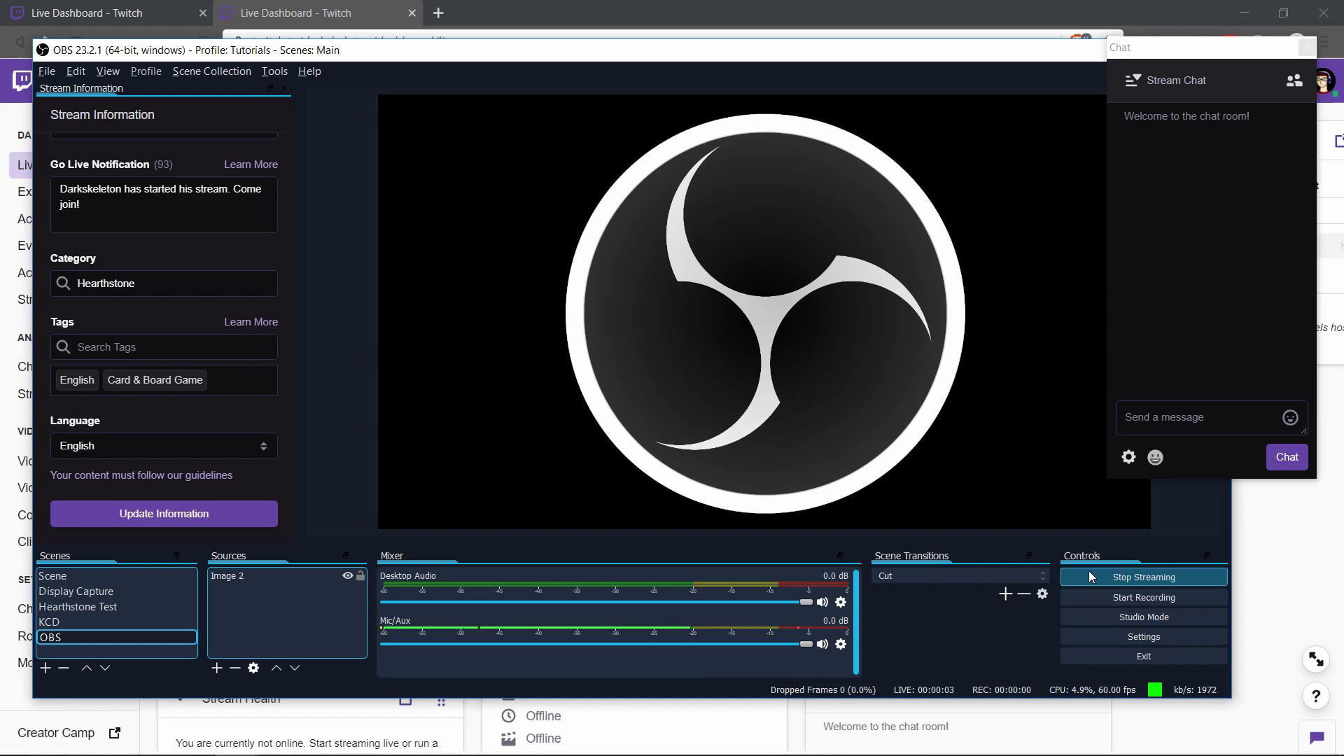
left_click(664, 5)
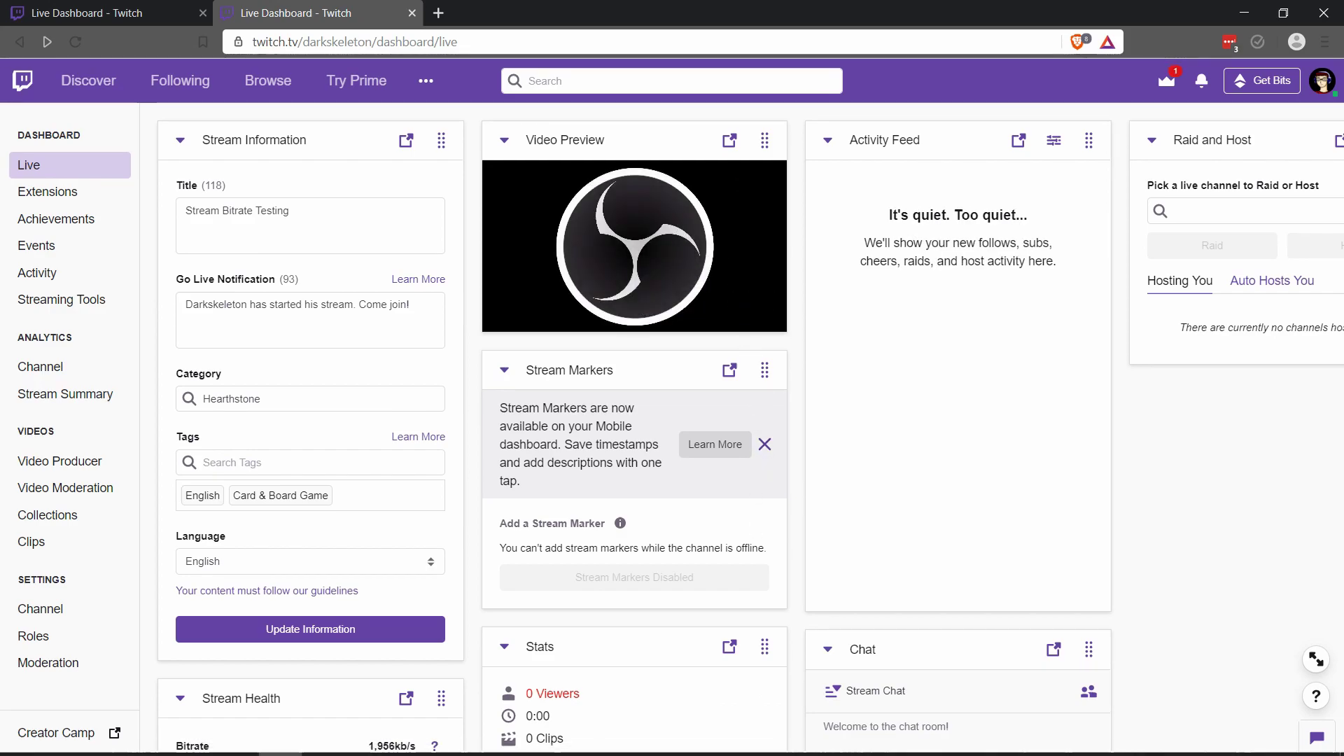
key("alt+Tab")
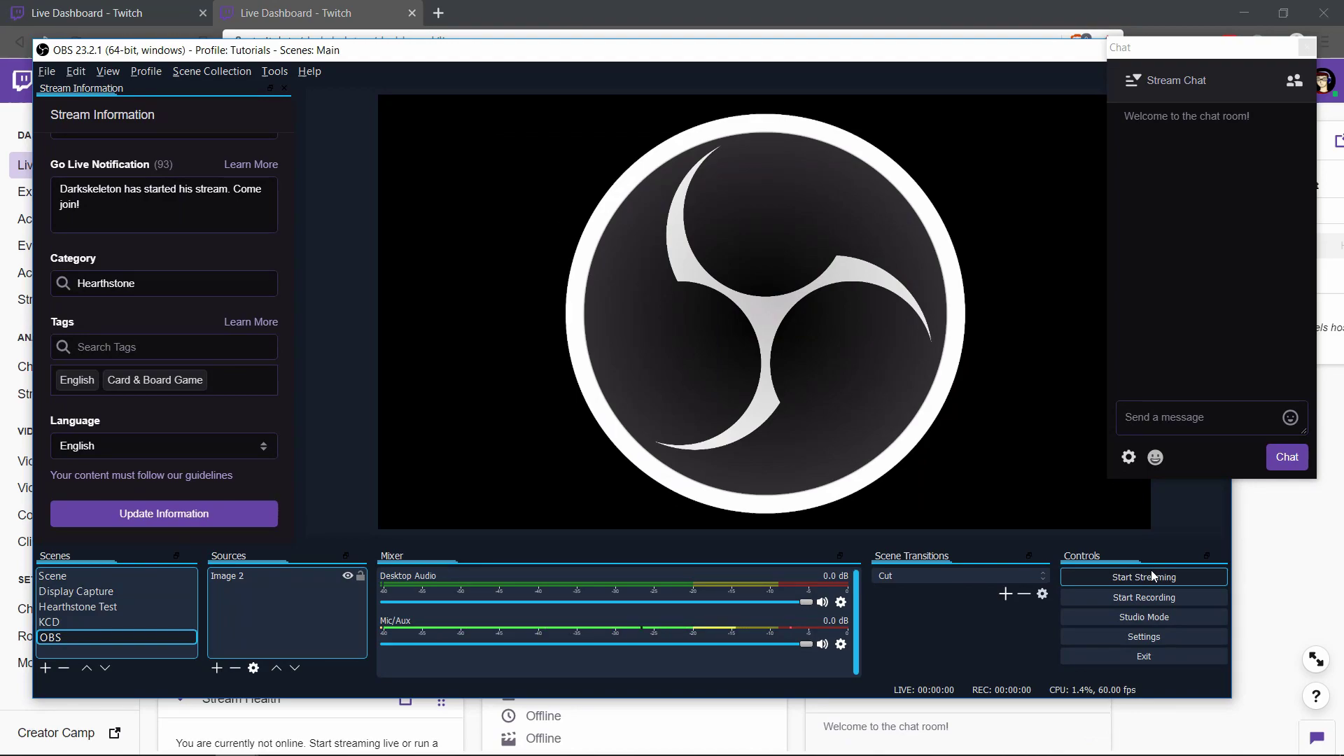